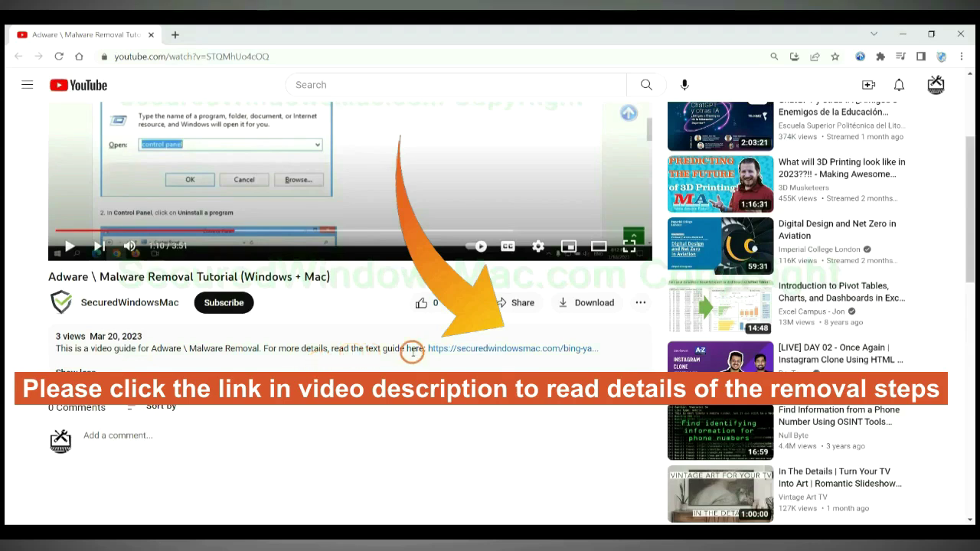
Open the securedwindowsmac.com removal guide from the video description in a new tab.
click(467, 351)
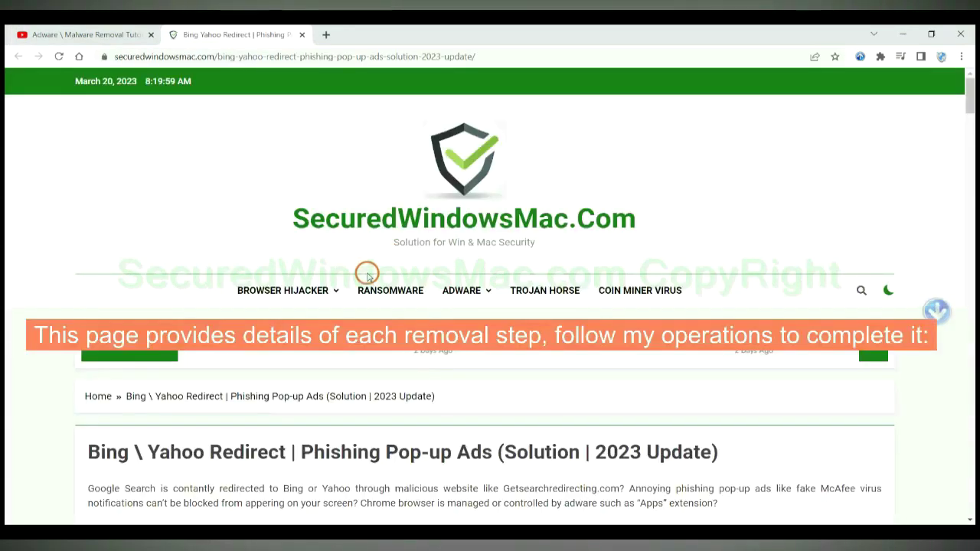
Scroll the guide to the Instant Automatic Removal section and mark its heading.
scroll(694, 230, down, 1)
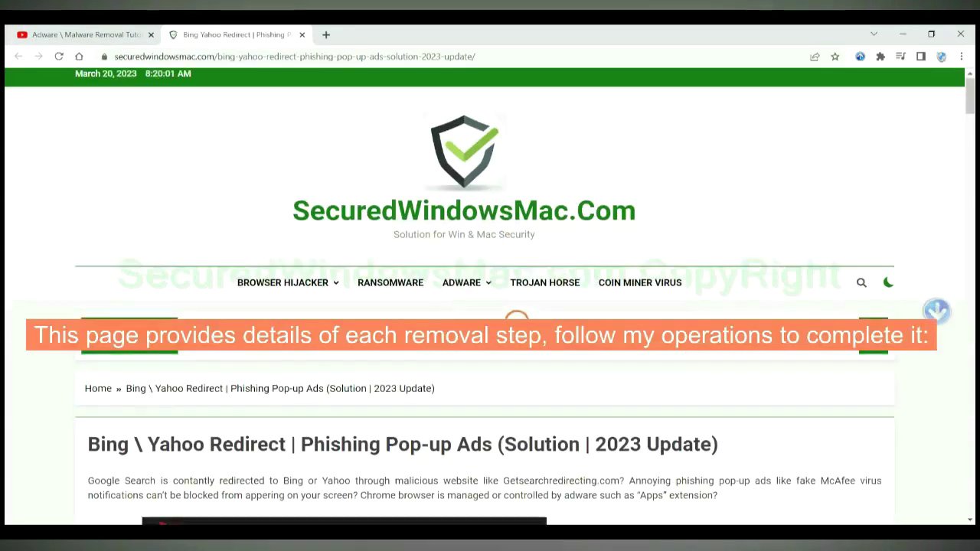
scroll(694, 229, down, 7)
scroll(534, 338, down, 5)
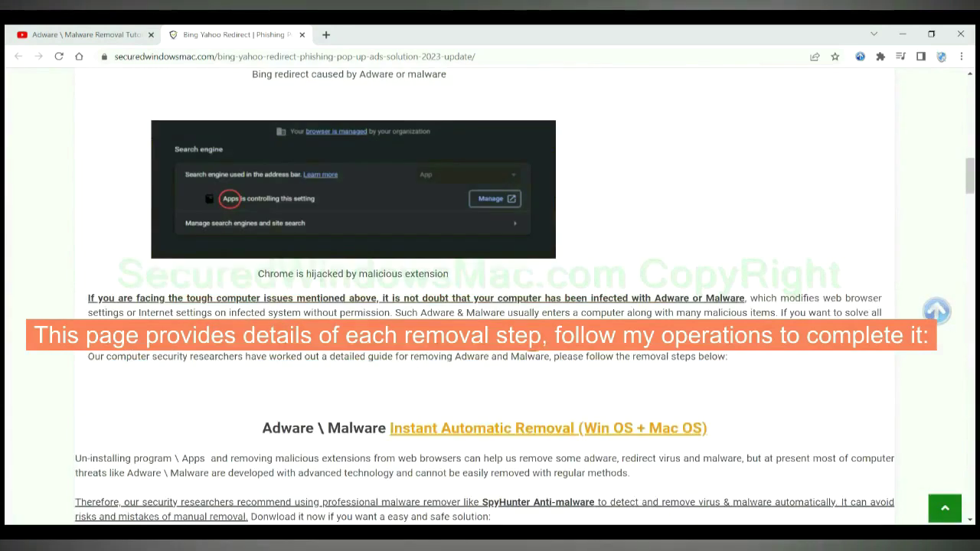
scroll(533, 338, down, 2)
scroll(533, 338, down, 1)
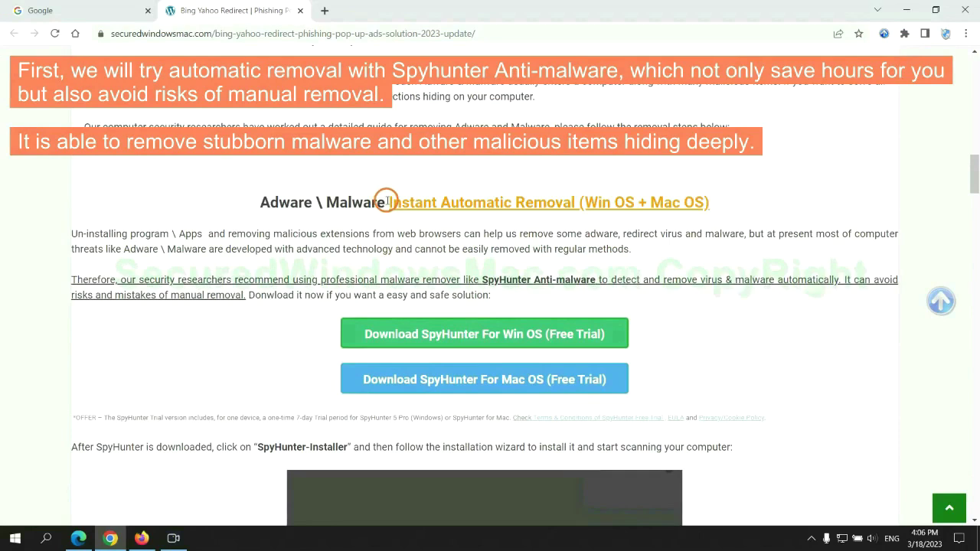
drag(387, 202, 576, 202)
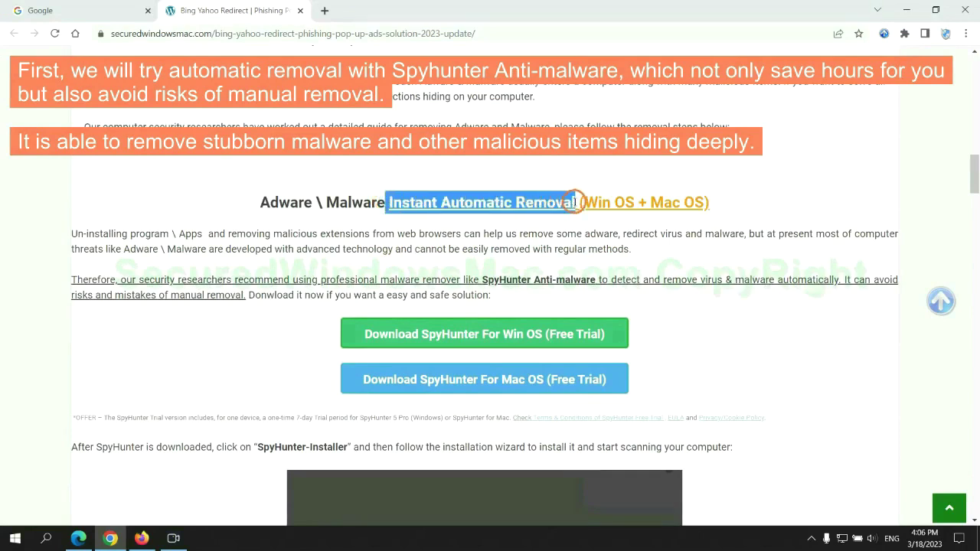
click(489, 169)
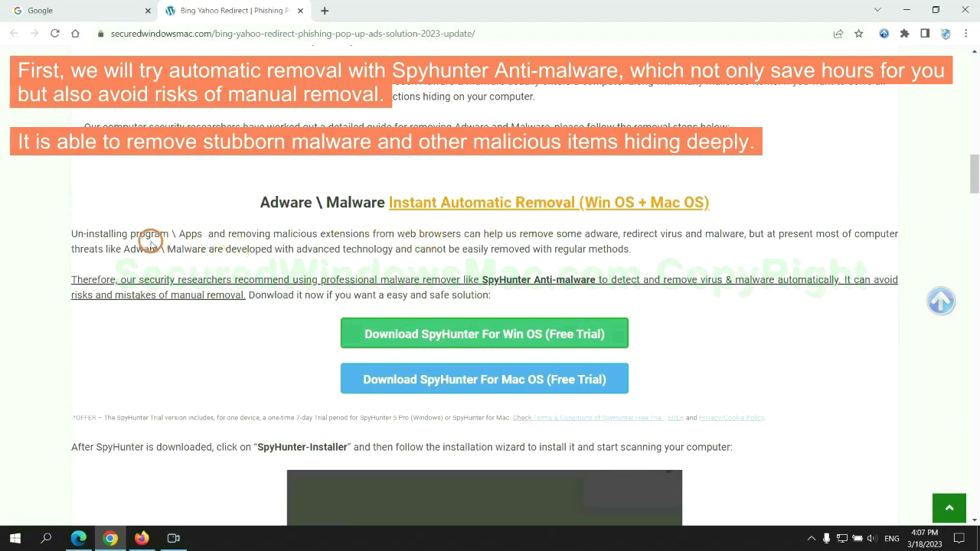
Download SpyHunter for Win OS and keep the installer file.
scroll(699, 243, down, 1)
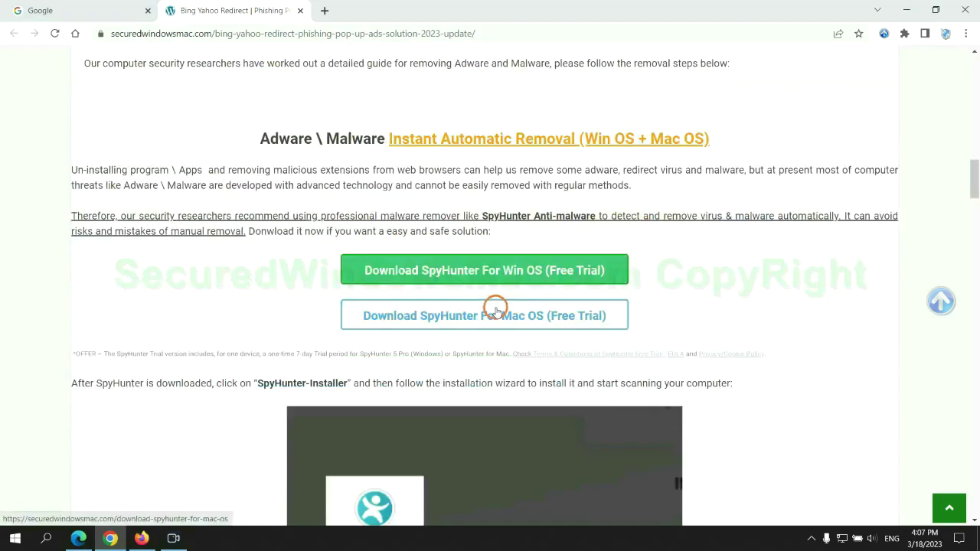
scroll(494, 308, down, 1)
scroll(486, 289, down, 1)
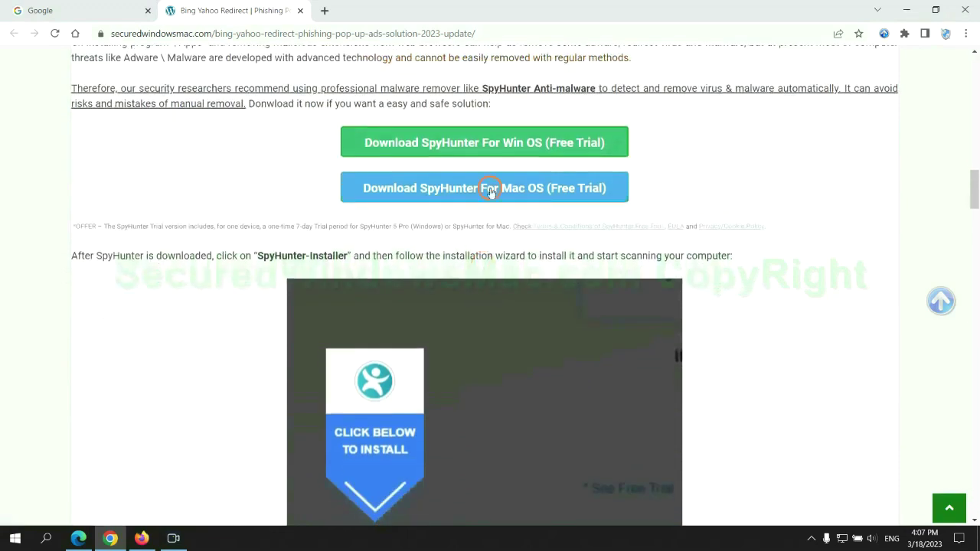
click(495, 145)
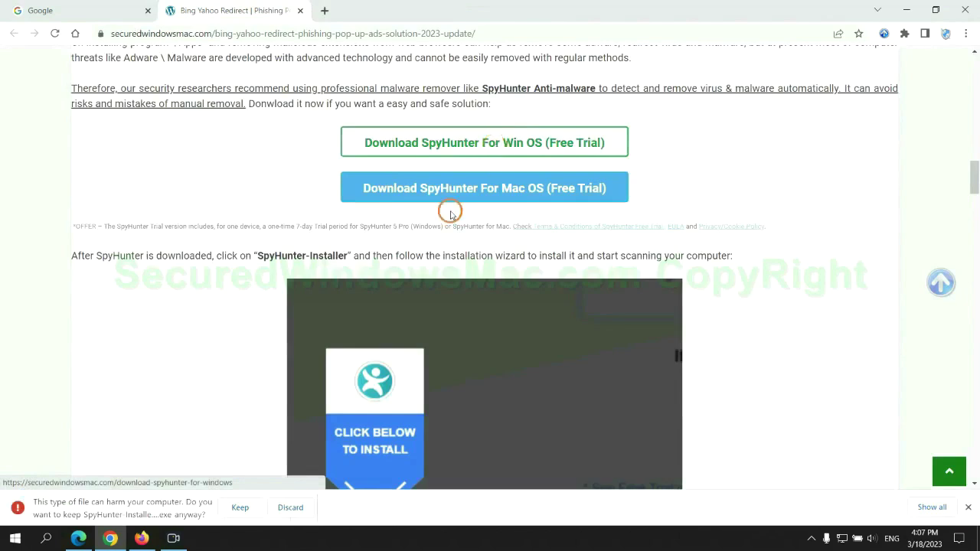
click(240, 505)
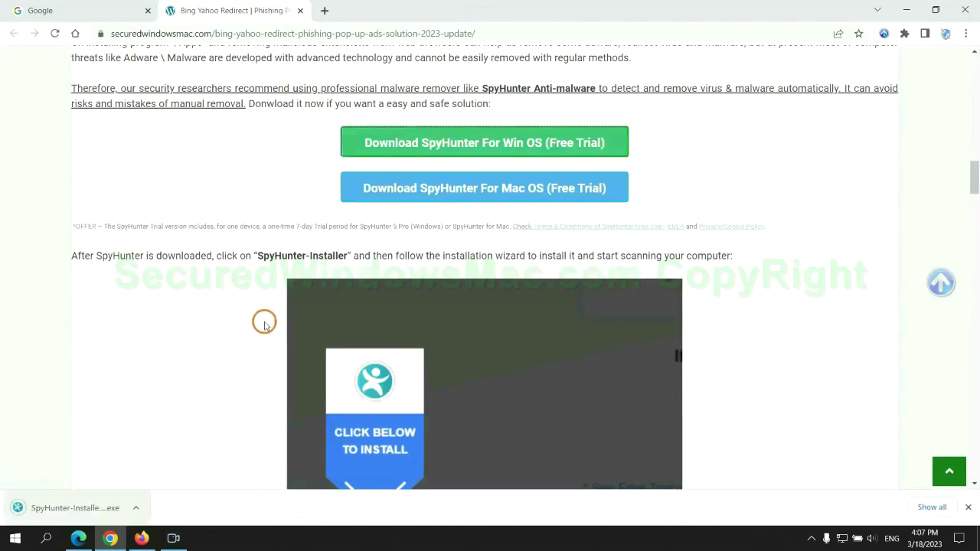
Install SpyHunter 5, accept the EULA, and open the FREE Trial (7-Days) registration.
click(94, 507)
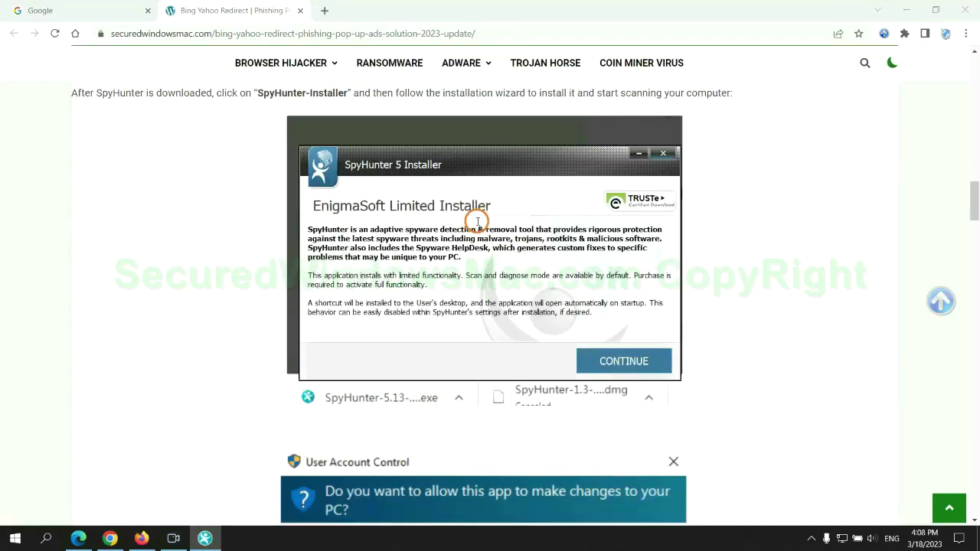
click(645, 361)
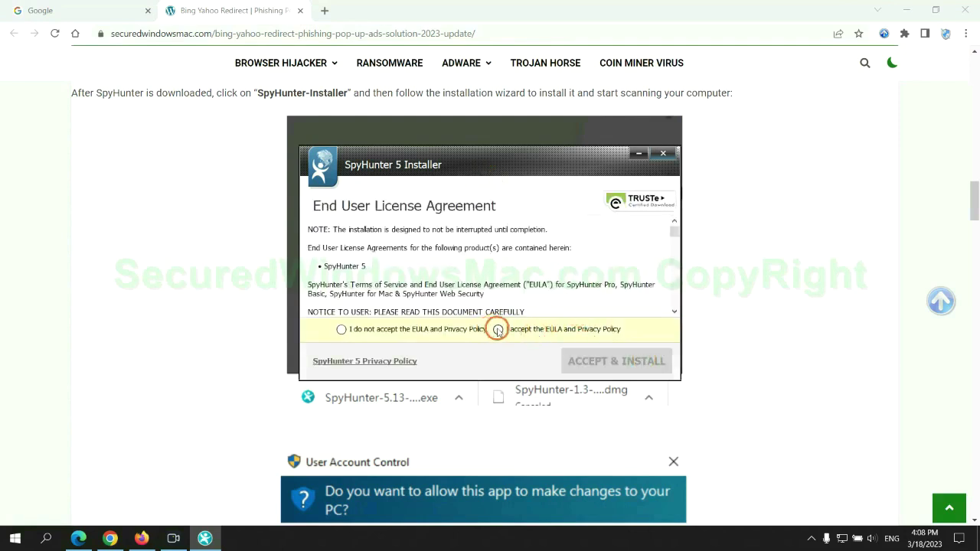
click(498, 329)
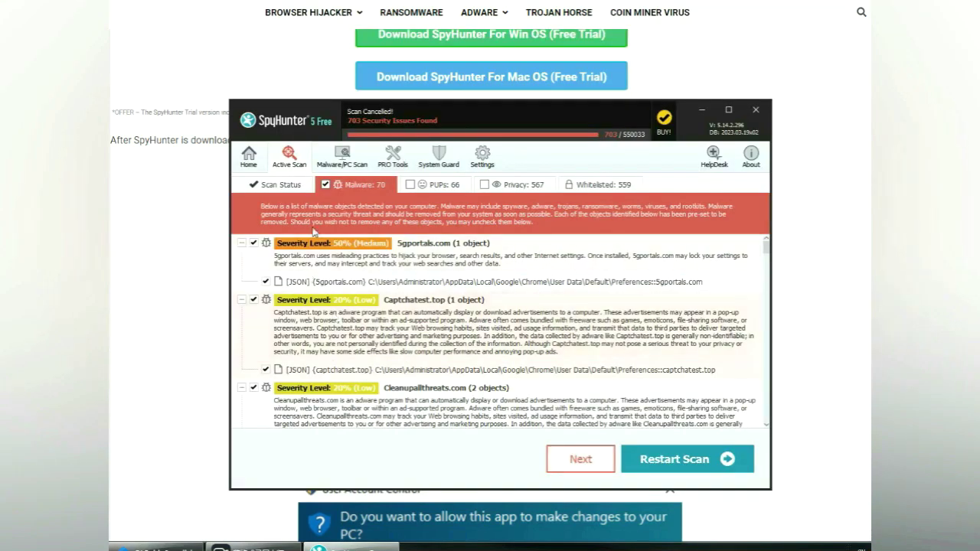
click(599, 461)
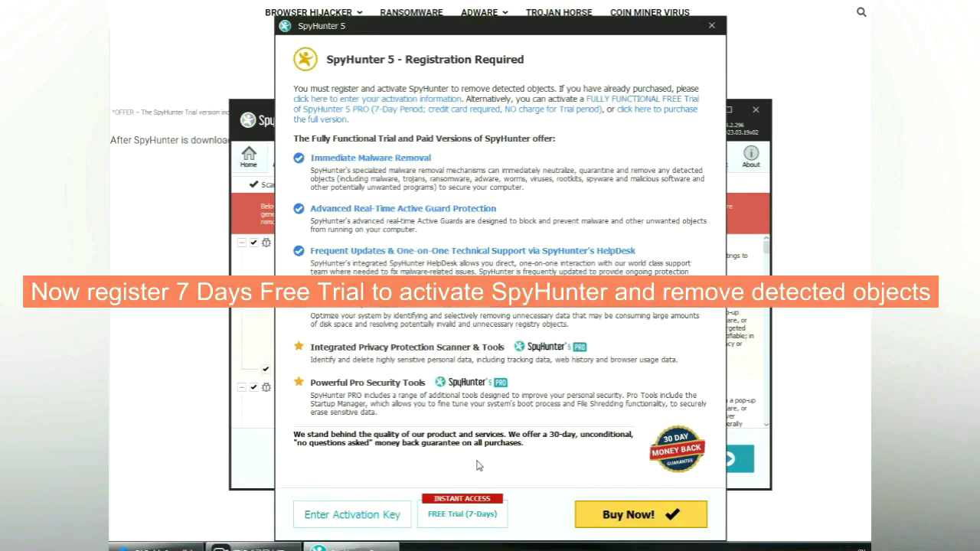
click(466, 517)
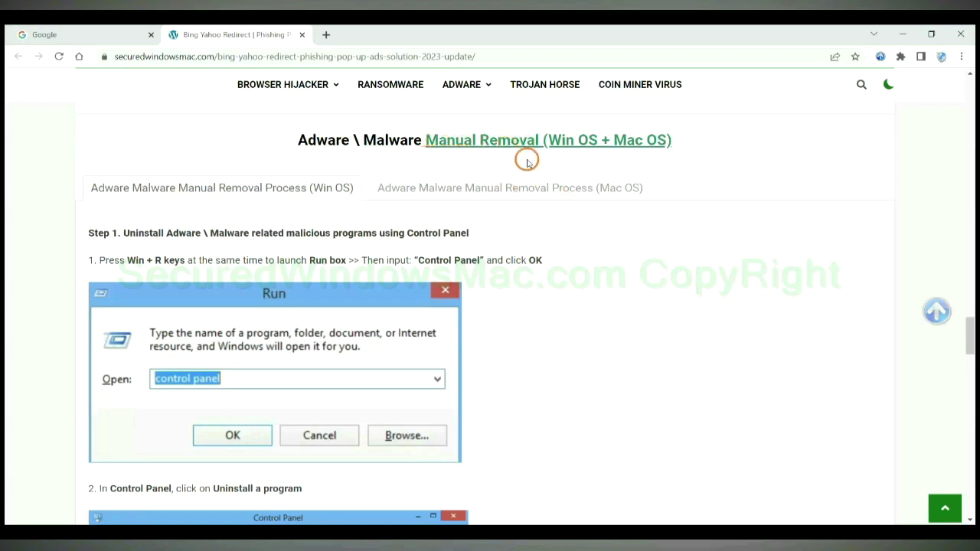
Switch the manual removal guide to the Mac OS tab and find STEP 1, Delete malicious apps.
drag(548, 140, 596, 140)
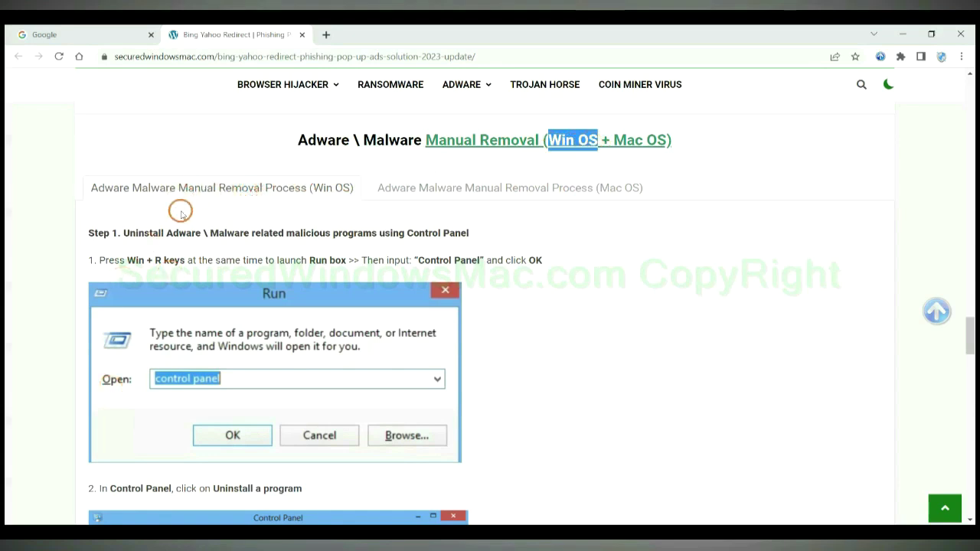
drag(613, 140, 666, 140)
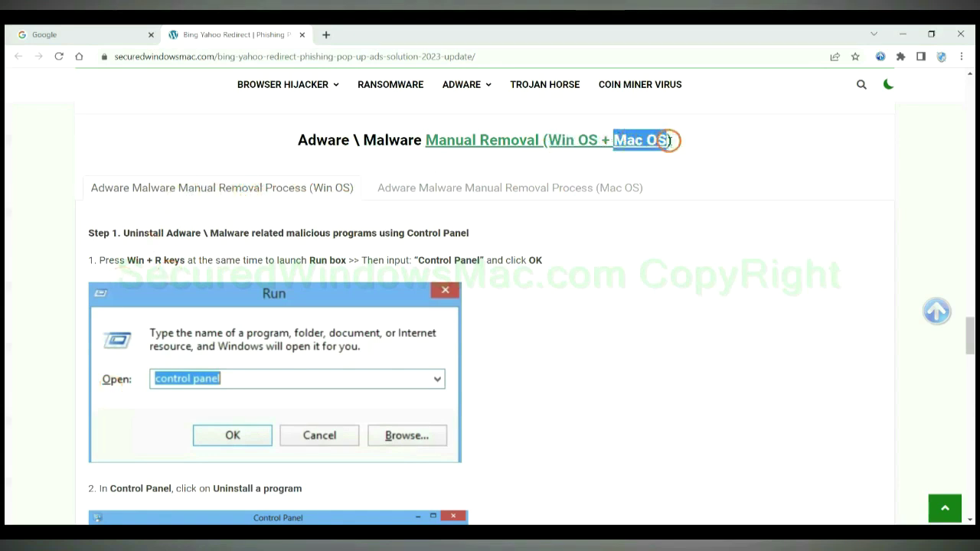
click(502, 186)
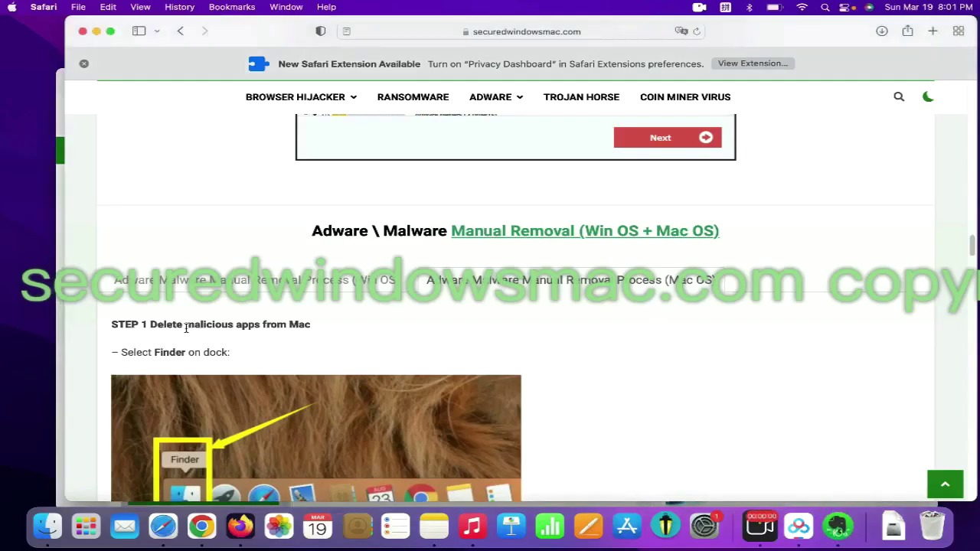
drag(154, 324, 258, 324)
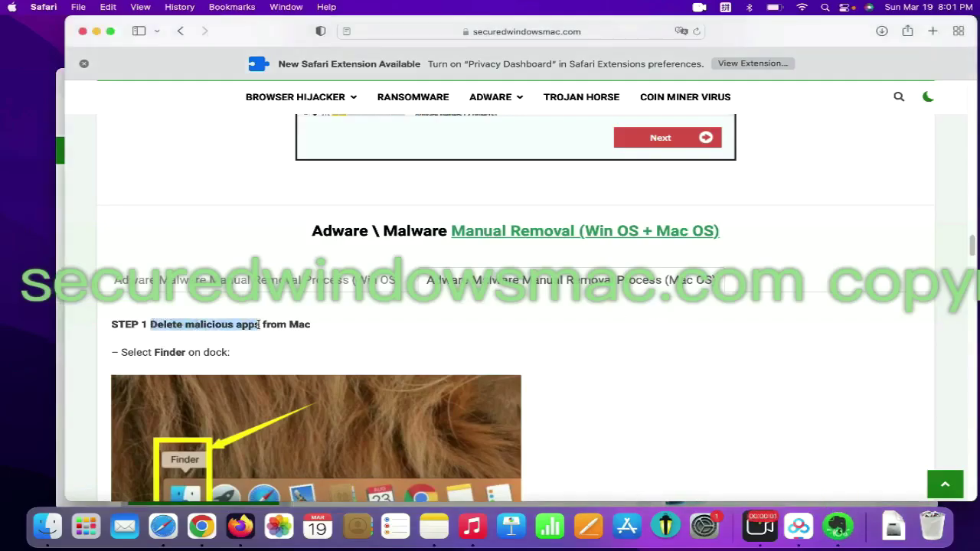
click(678, 340)
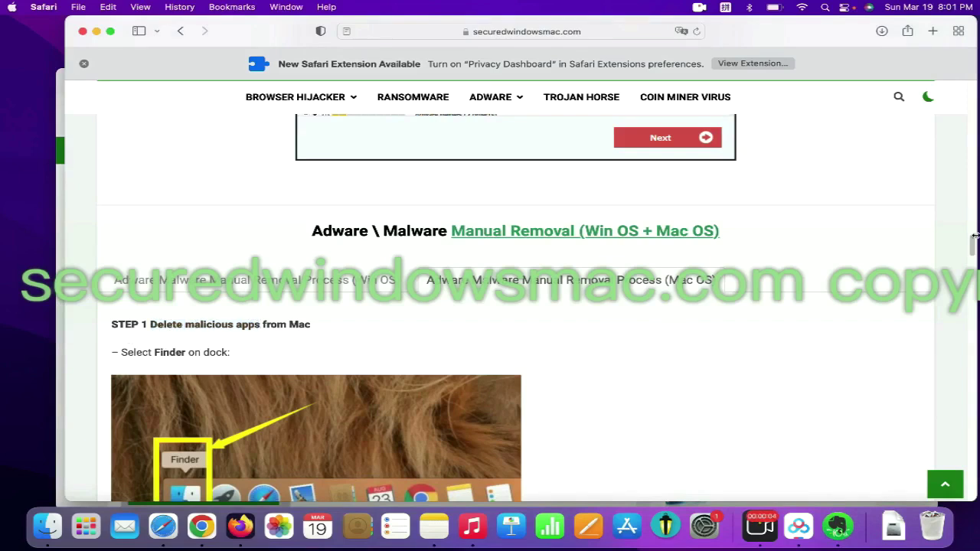
scroll(974, 236, down, 5)
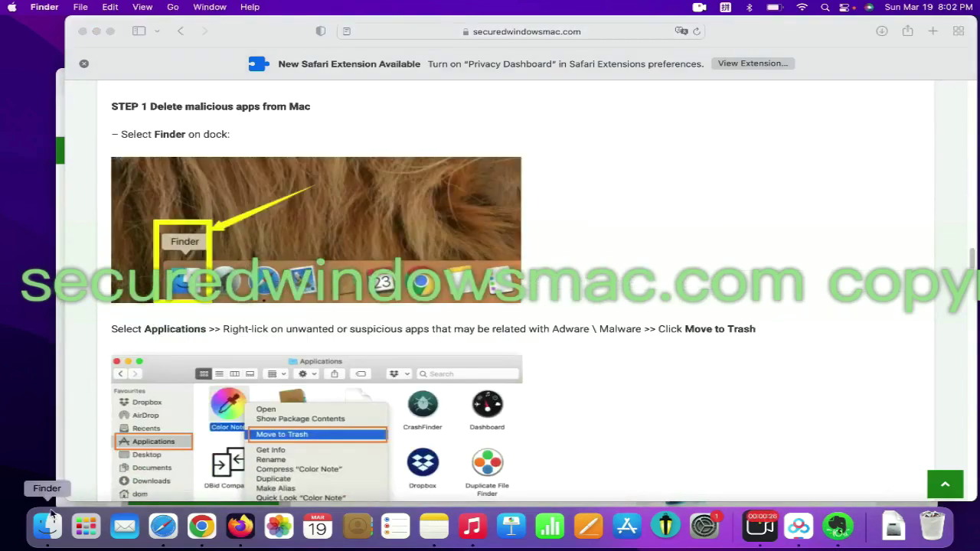
Move the BeeCut app from Finder's Applications folder to the Trash.
click(54, 529)
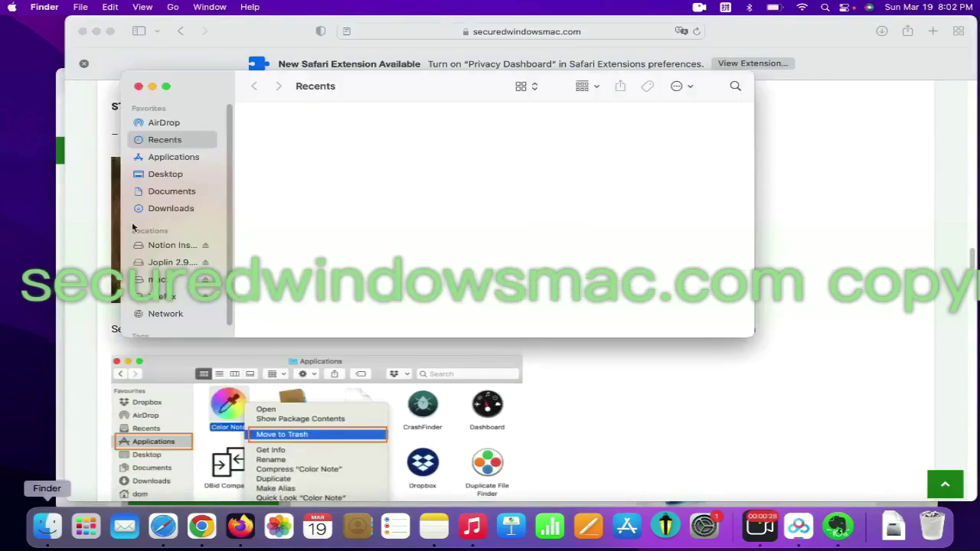
click(162, 155)
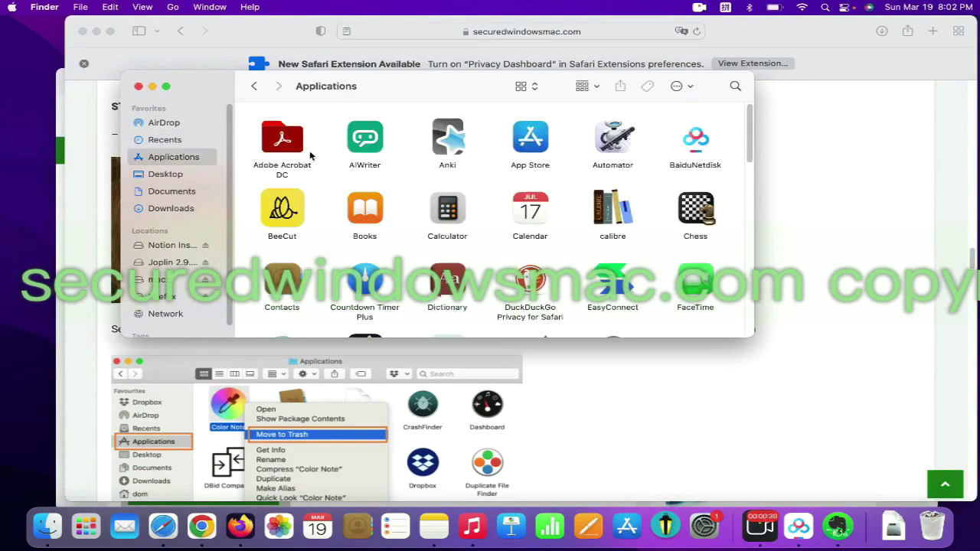
right_click(278, 197)
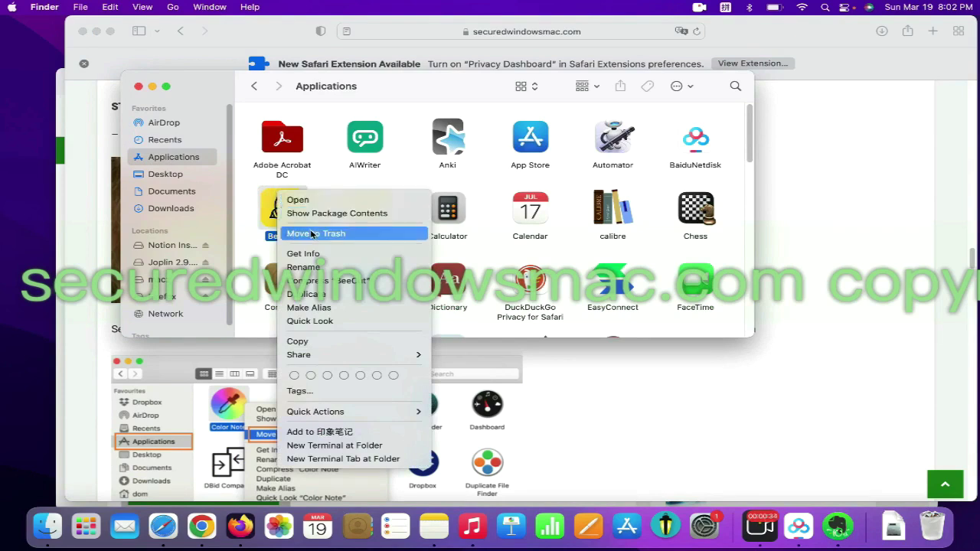
click(802, 190)
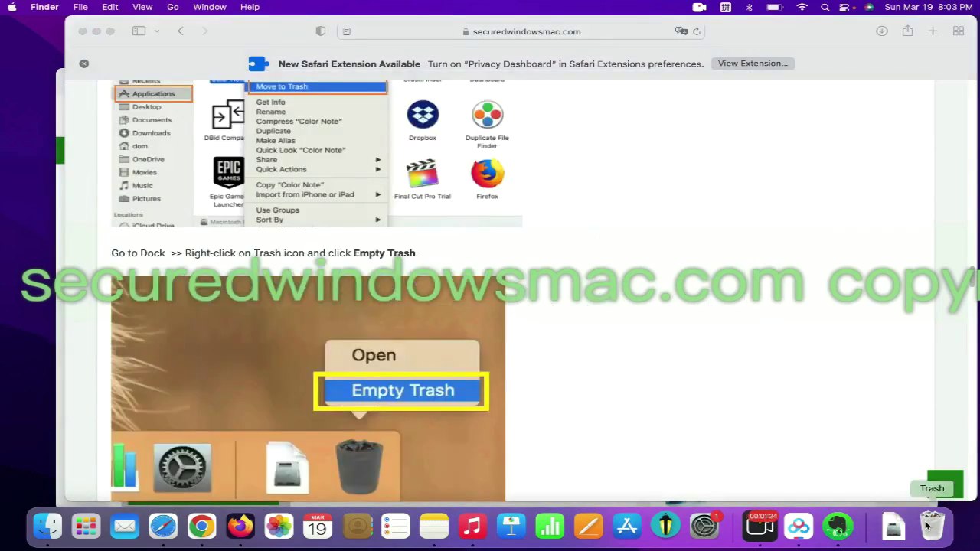
Empty the Trash from the Dock and locate the guide's STEP 2 on suspicious extensions.
right_click(931, 526)
click(940, 485)
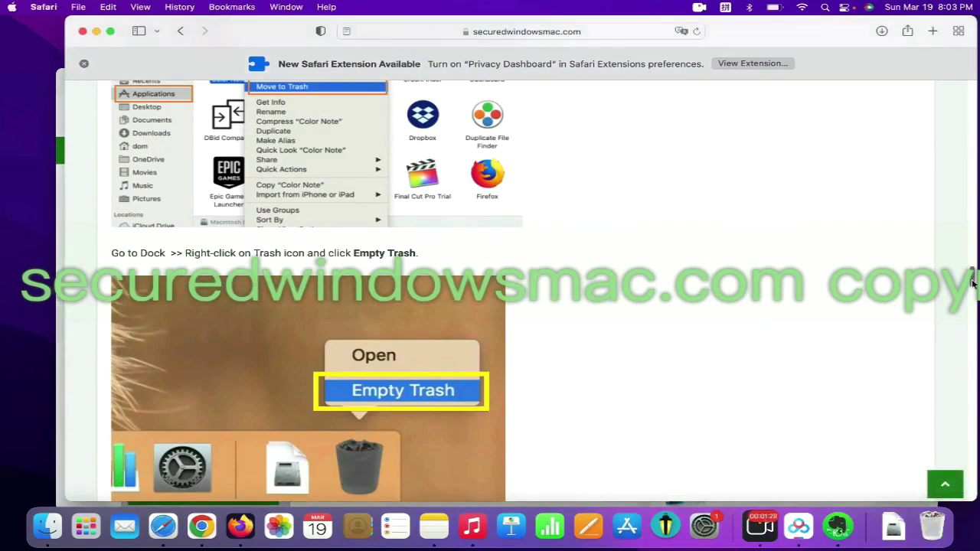
scroll(972, 283, down, 5)
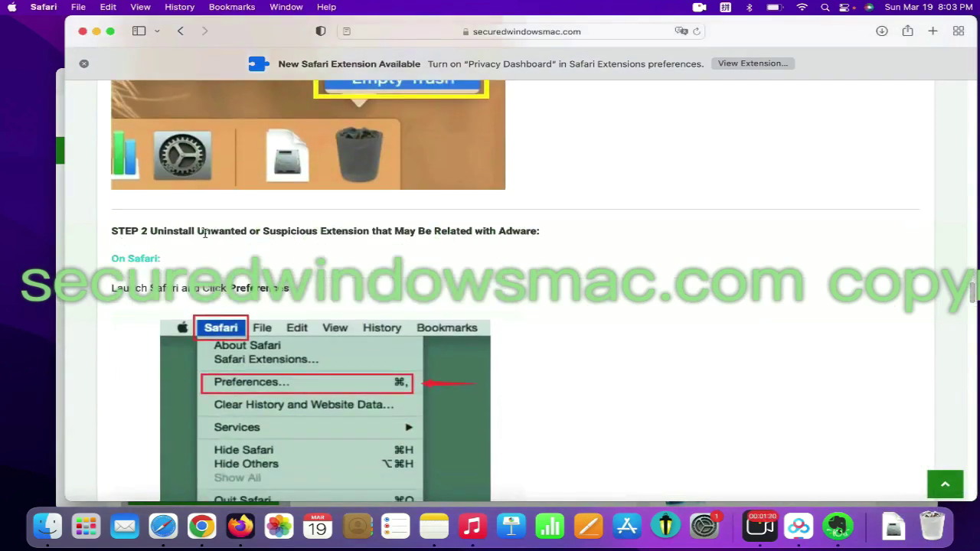
drag(372, 232, 164, 228)
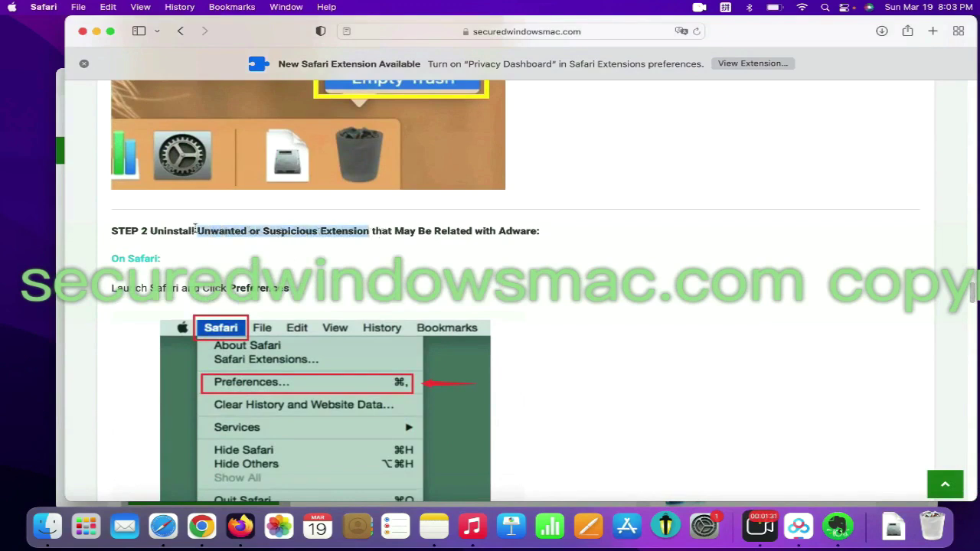
click(153, 228)
Open Safari's Preferences to review the installed extensions.
scroll(137, 153, down, 1)
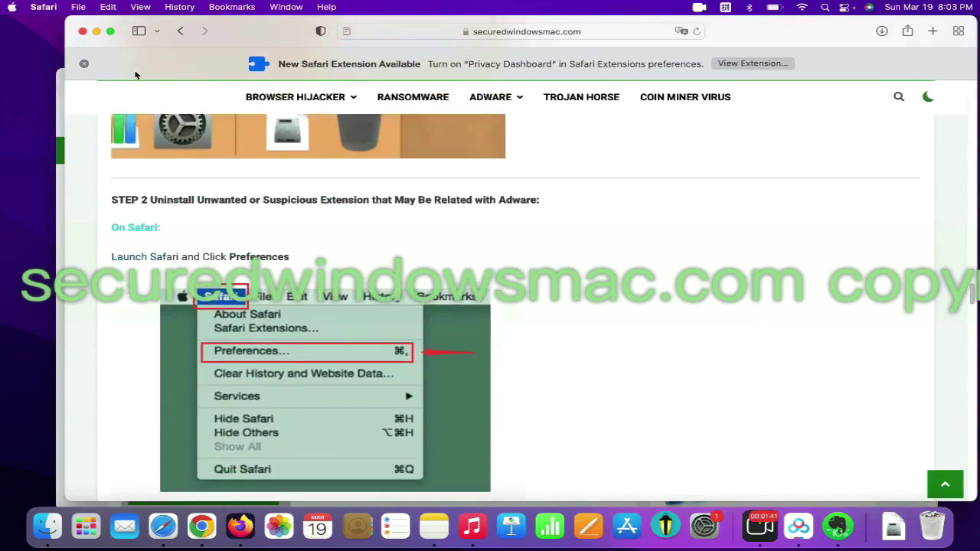
click(48, 10)
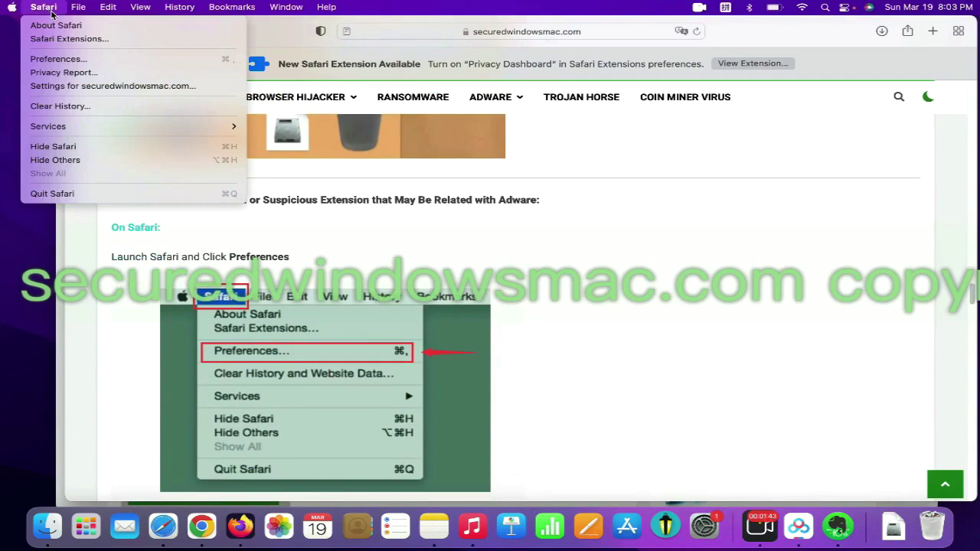
click(72, 59)
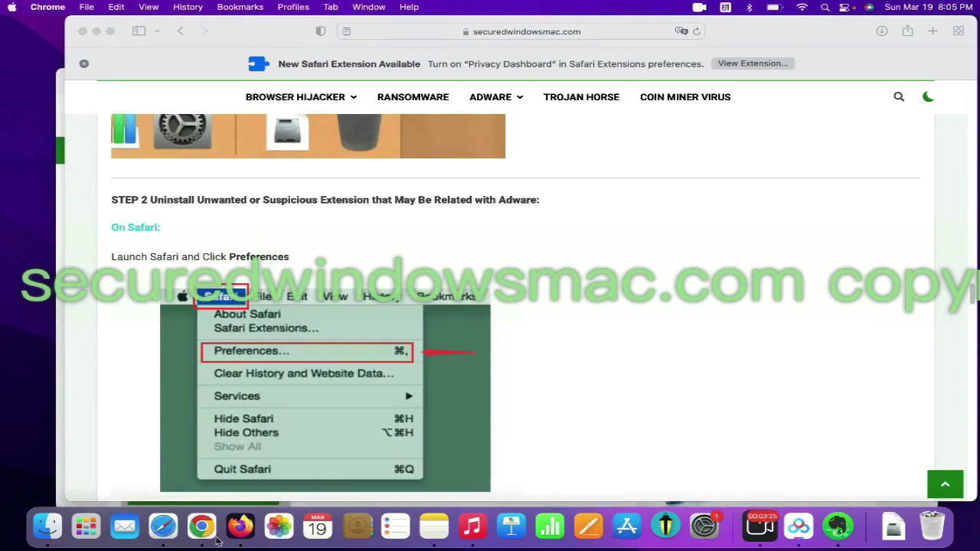
Remove the Netflix Party is now Teleparty extension from Chrome's Extensions page.
click(216, 534)
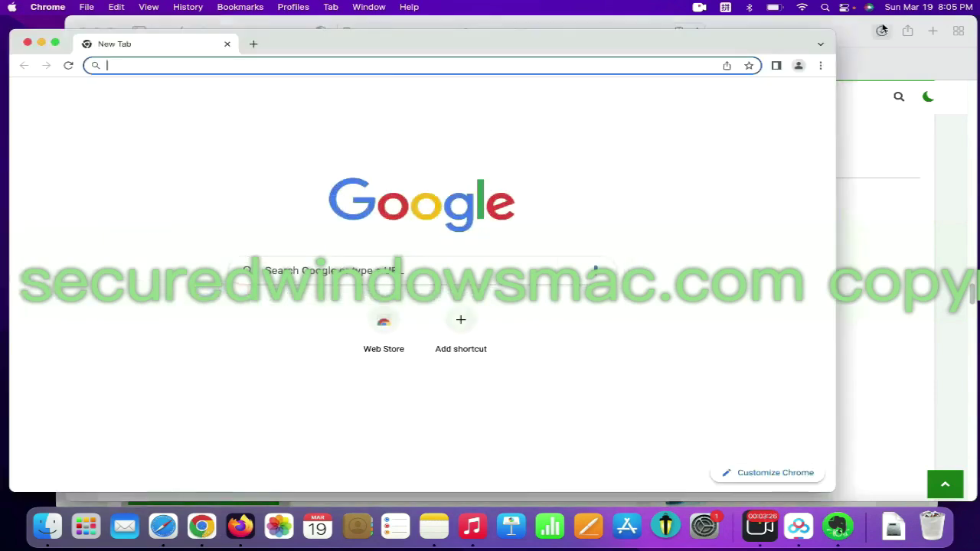
click(820, 67)
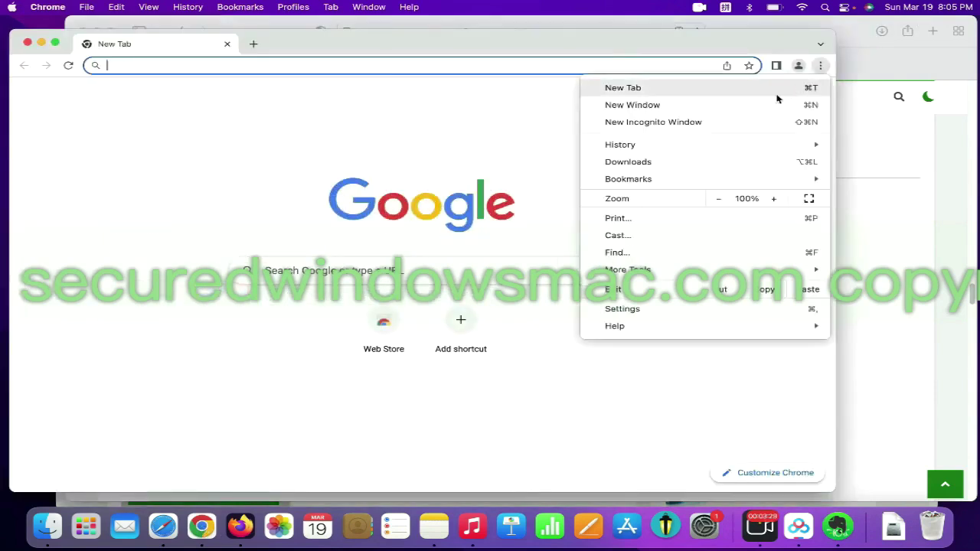
mouse_move(628, 270)
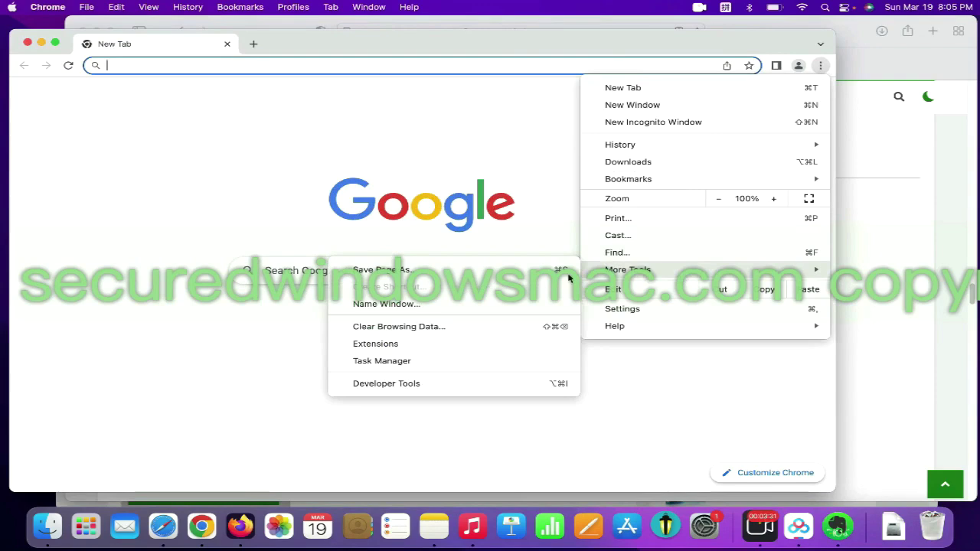
click(450, 339)
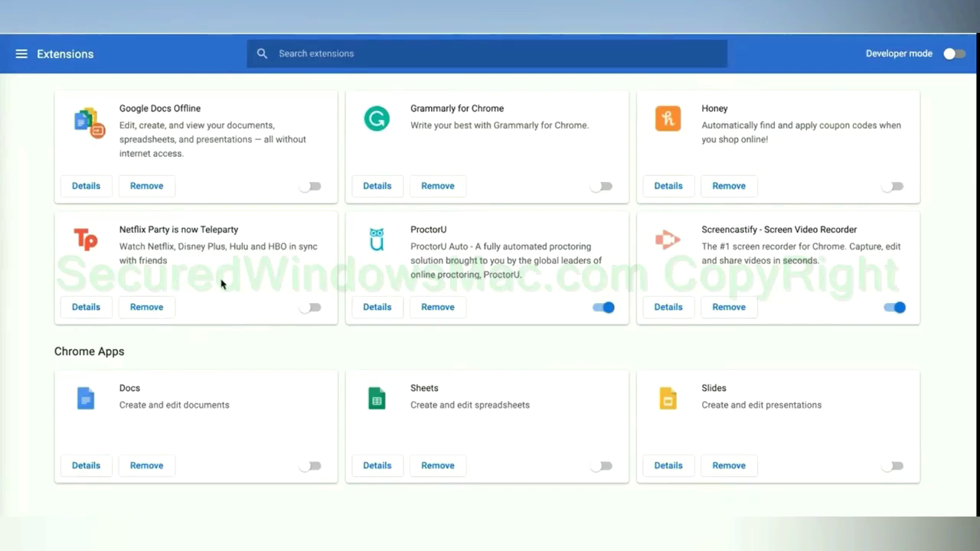
click(146, 307)
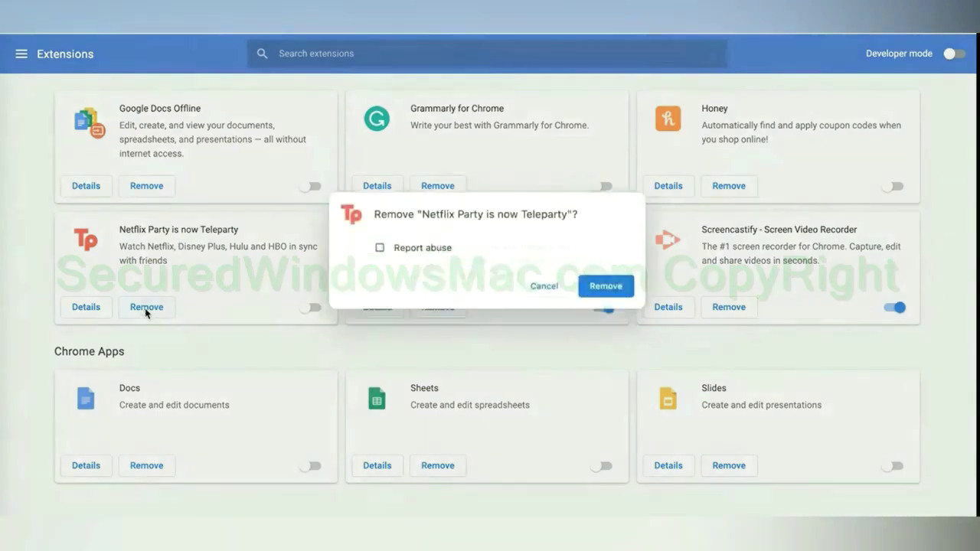
click(626, 306)
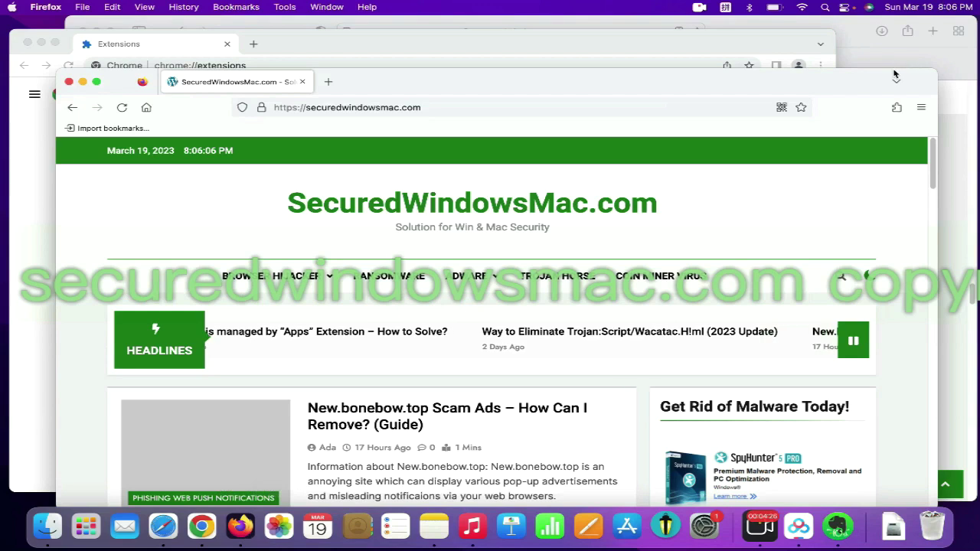
Open Firefox's add-ons manager and show the Presearch.com Search Extension's options.
click(896, 107)
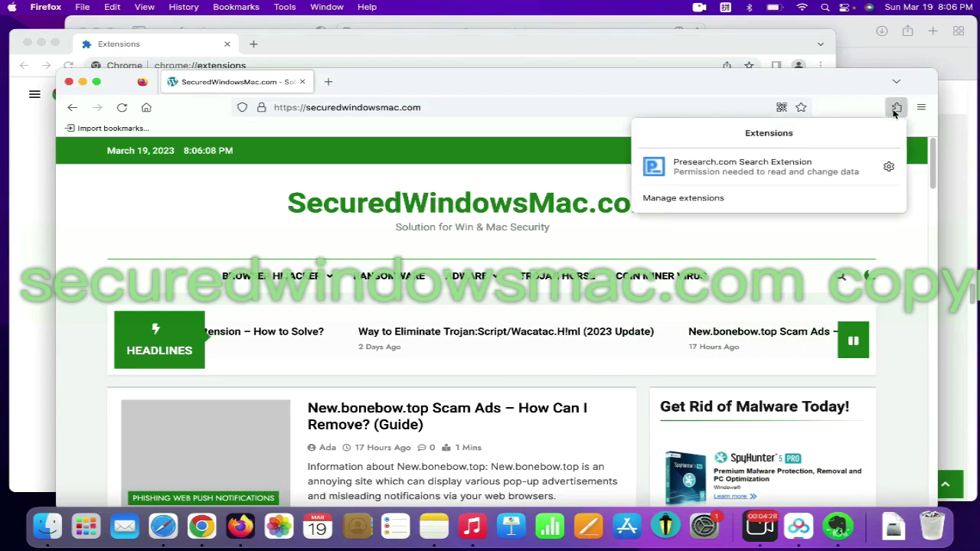
click(738, 194)
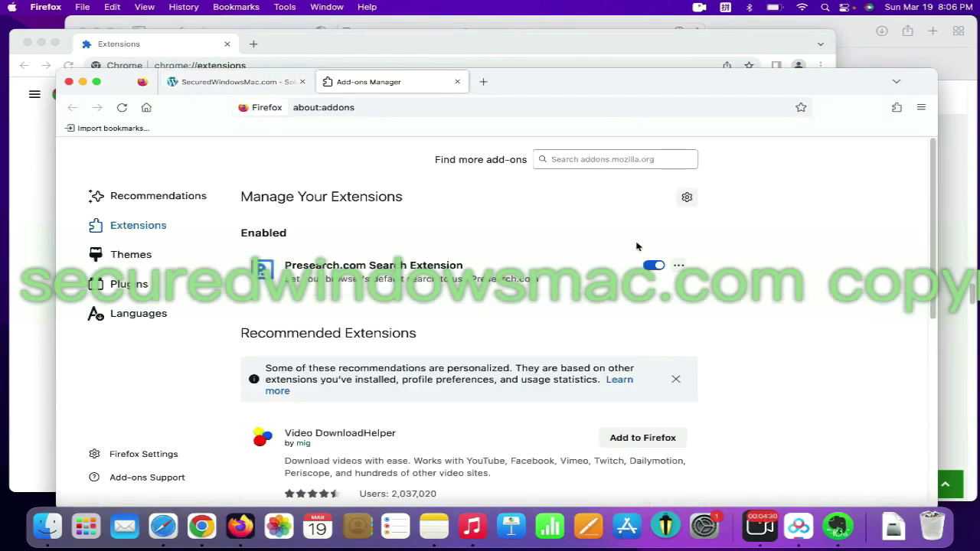
click(676, 265)
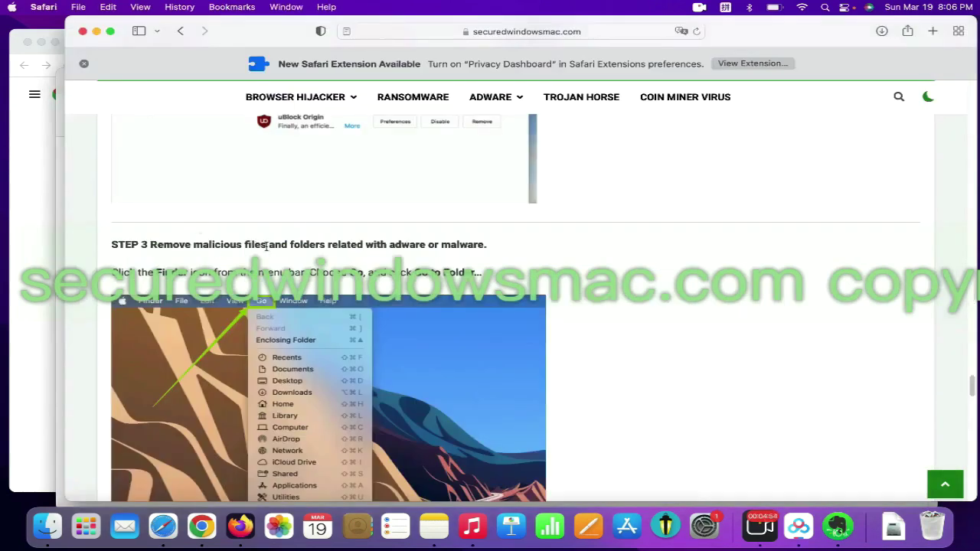
Open /Library/LaunchAgents/ in Finder with Go to Folder.
drag(266, 245, 188, 242)
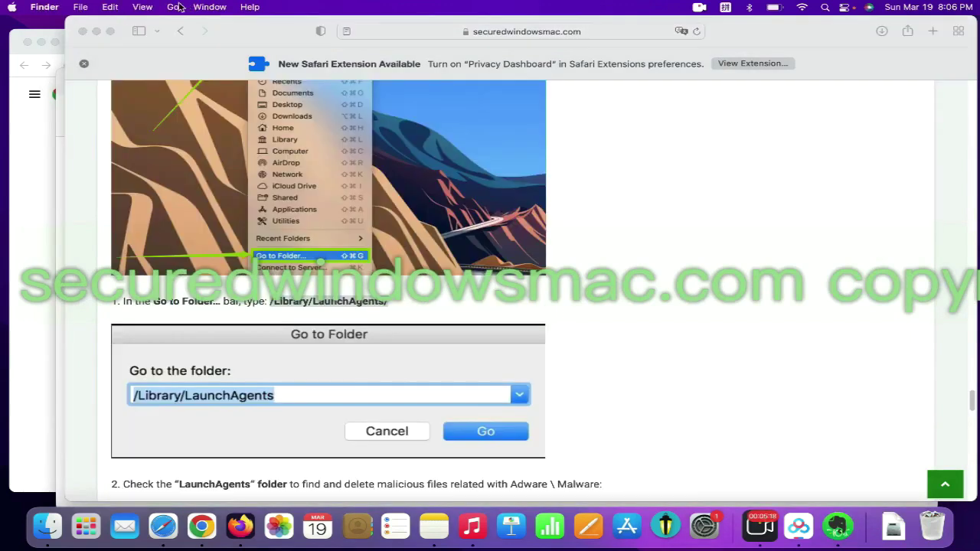
click(175, 7)
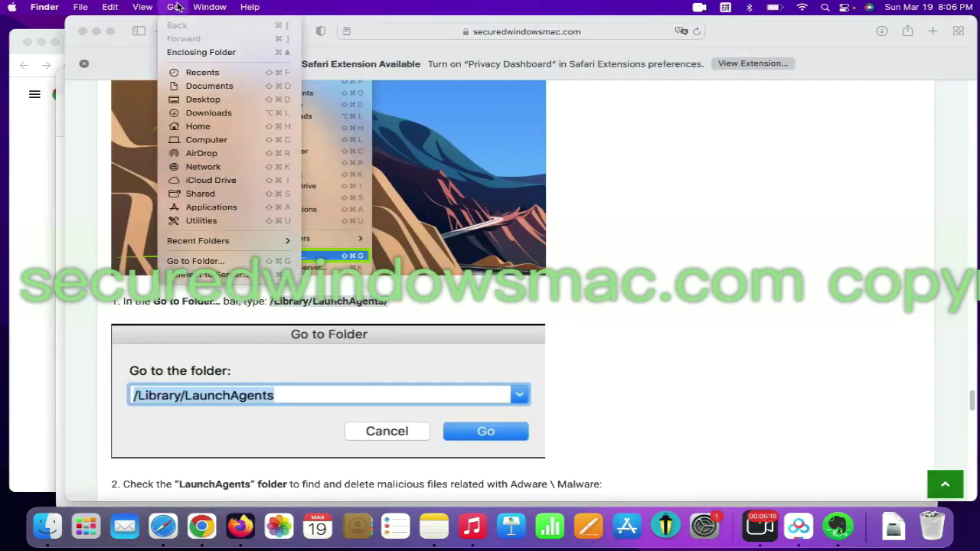
click(233, 264)
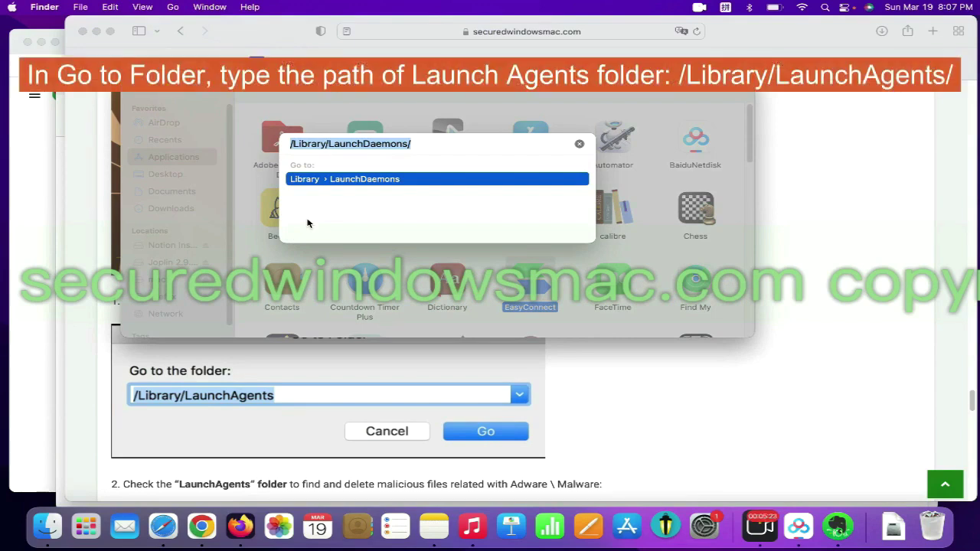
text(/Library/LaunchAgents/)
key(Return)
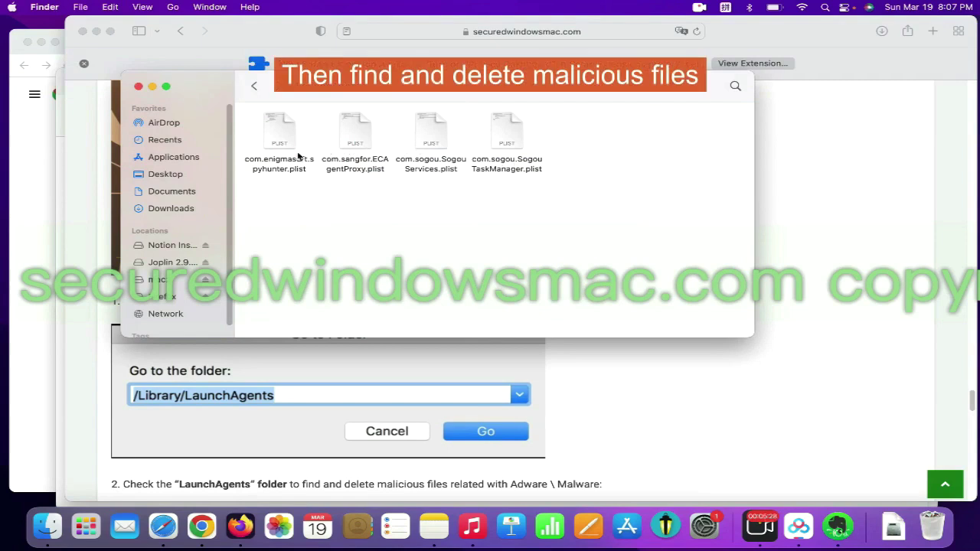
Move com.enigmasoft.spyhunter.plist to the Trash and put the LaunchAgents window away.
right_click(291, 152)
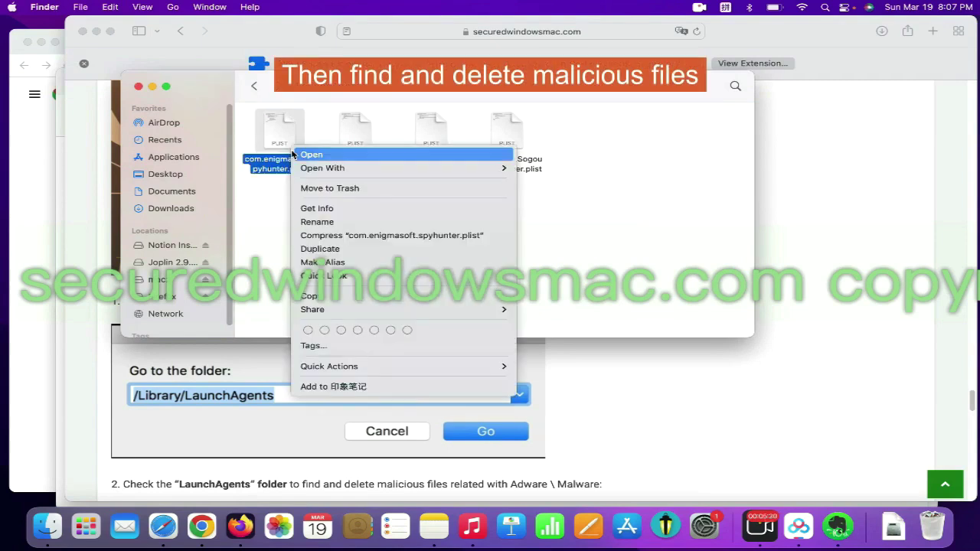
click(332, 188)
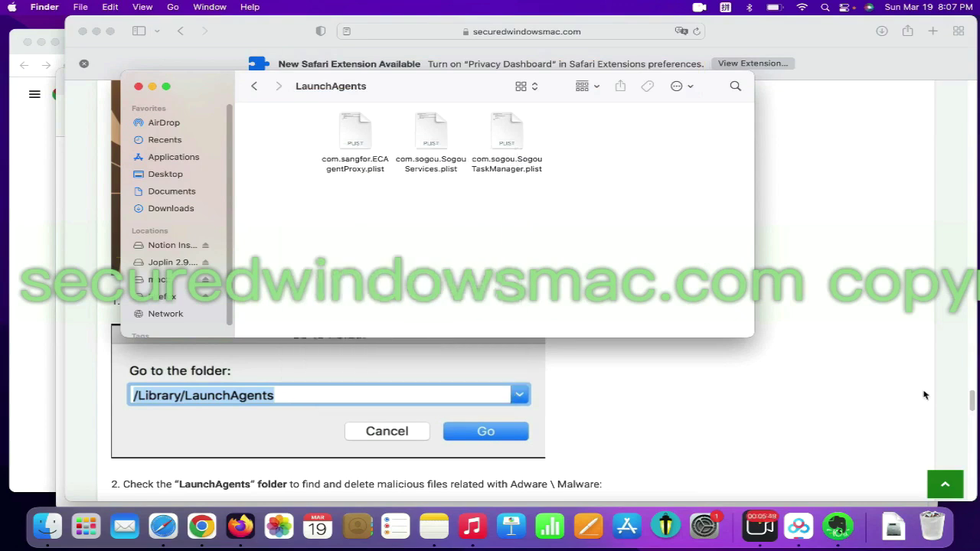
key(cmd+h)
Scroll the guide to the Application Support path in step 3 and mark it.
scroll(819, 340, down, 1)
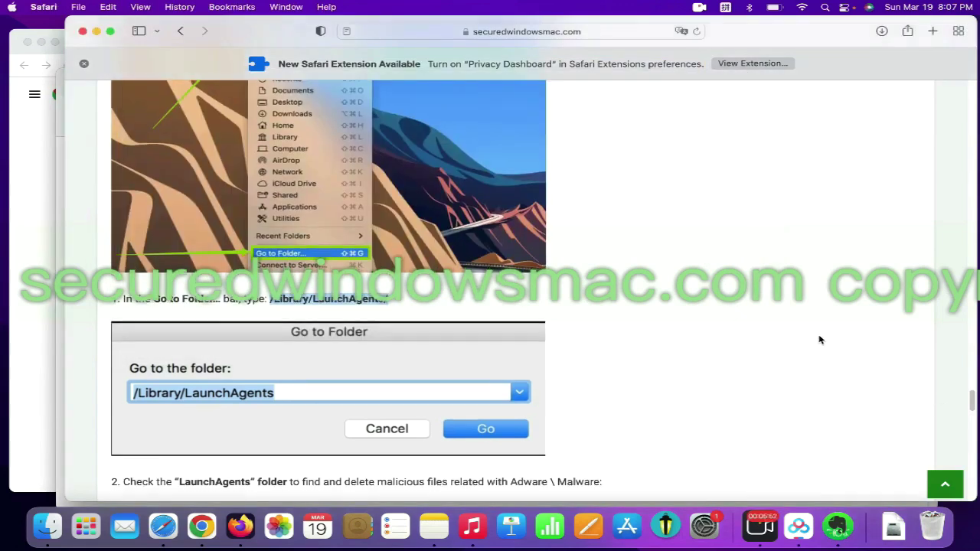
scroll(819, 339, down, 2)
scroll(819, 340, down, 2)
scroll(819, 340, down, 5)
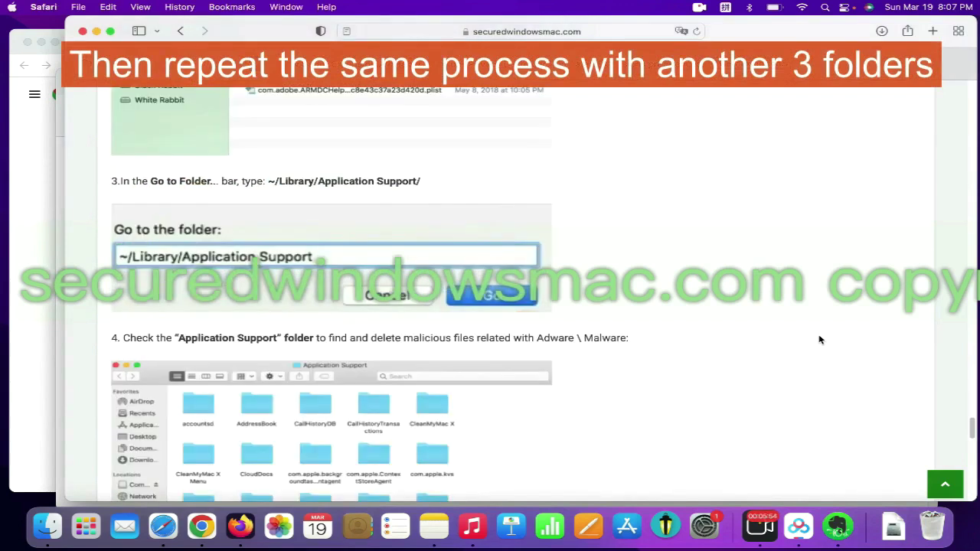
scroll(819, 340, down, 1)
drag(266, 140, 438, 144)
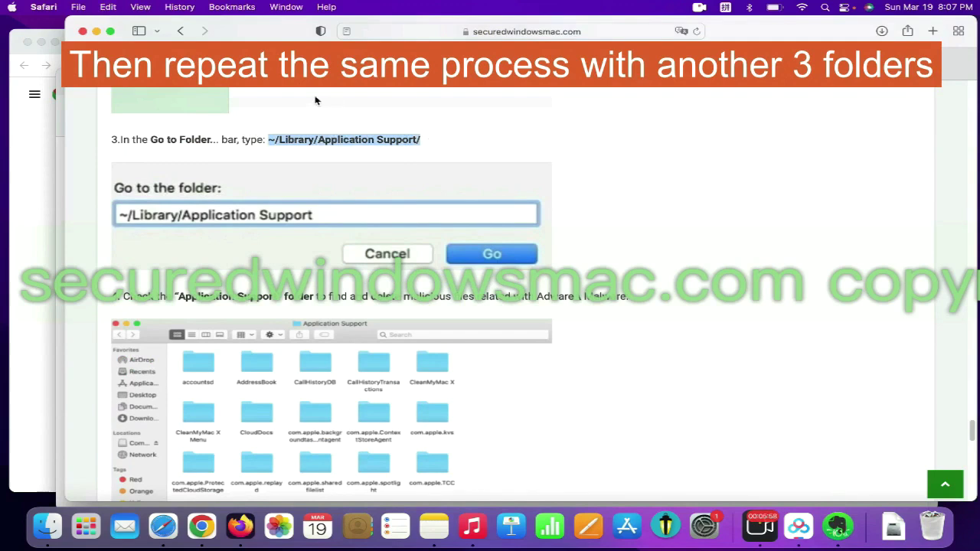
Open ~/Library/Application Support/ in Finder and bring up the Goldenfrog folder's actions.
click(173, 7)
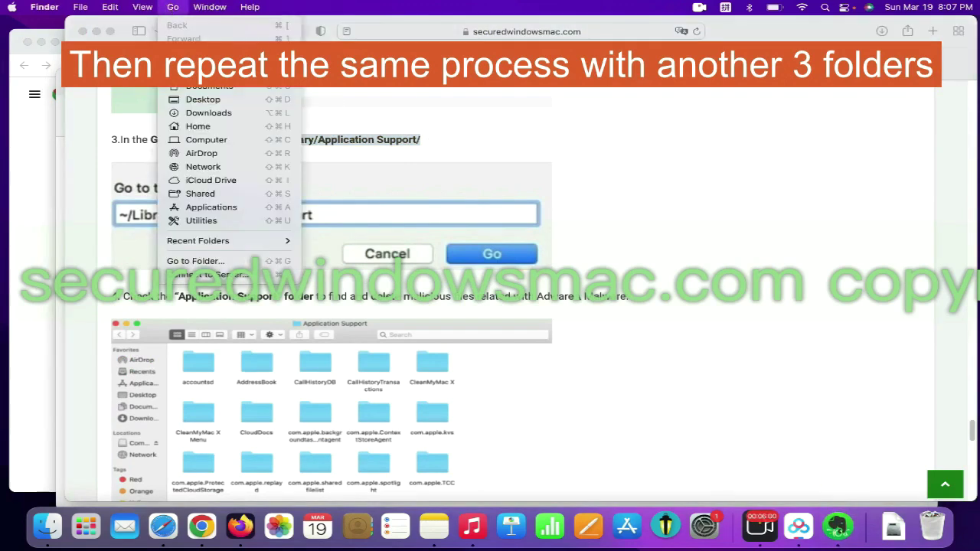
click(228, 259)
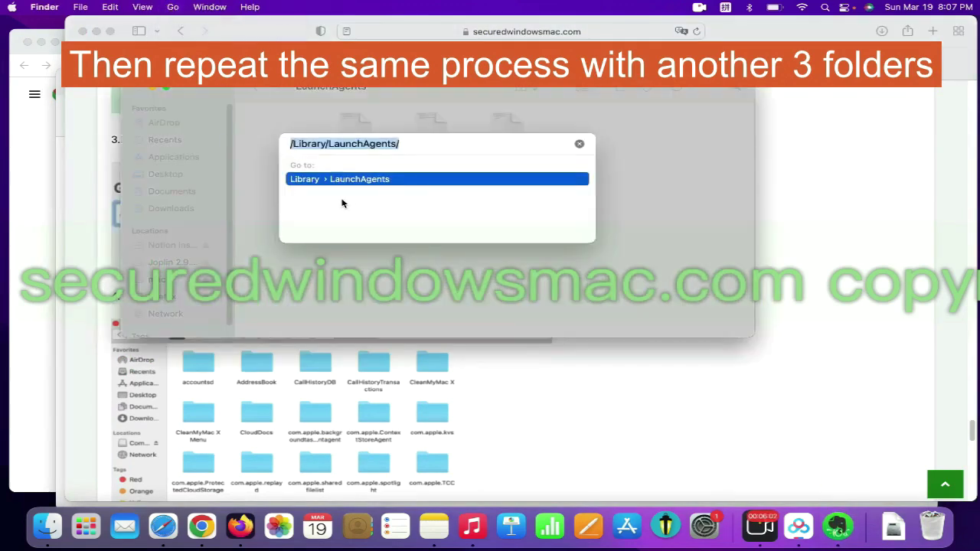
text(~/Library/Application Support/)
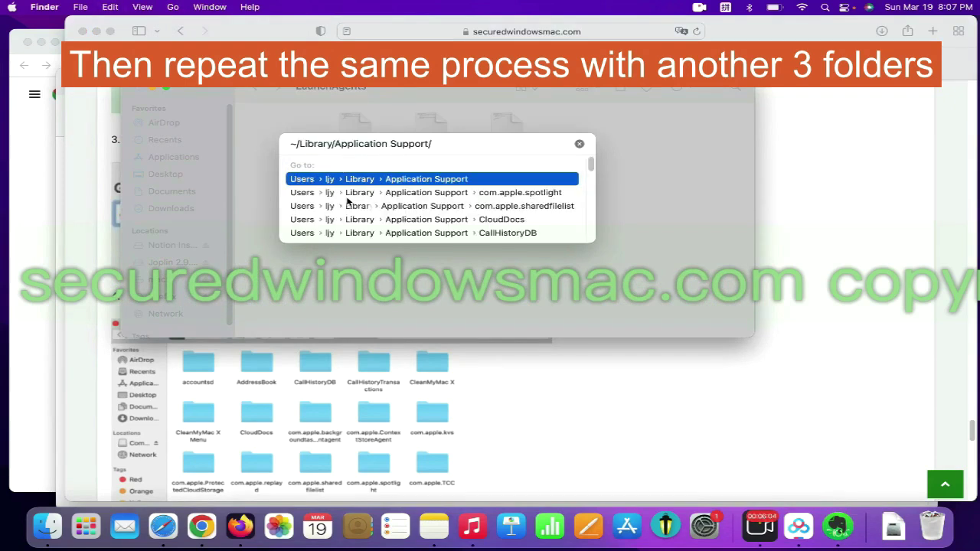
key(Return)
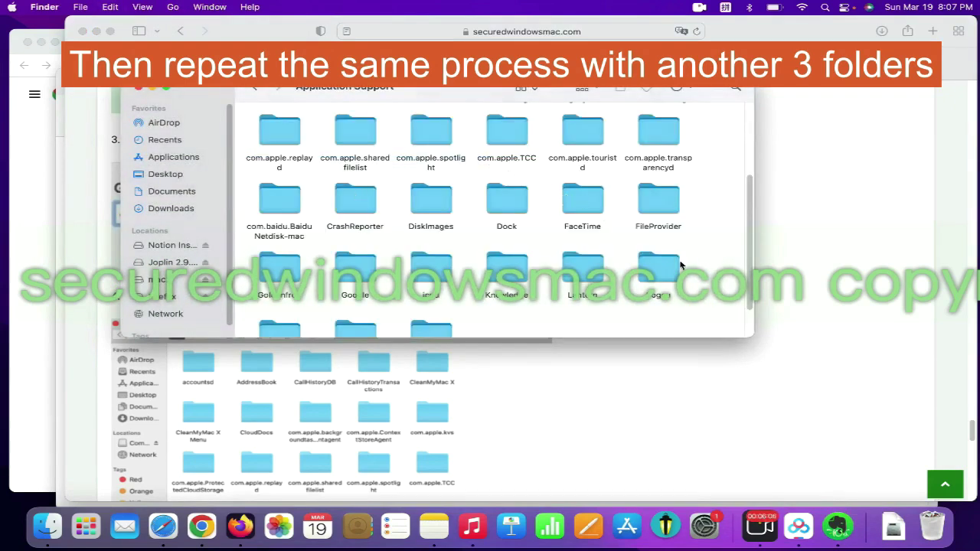
scroll(749, 228, up, 1)
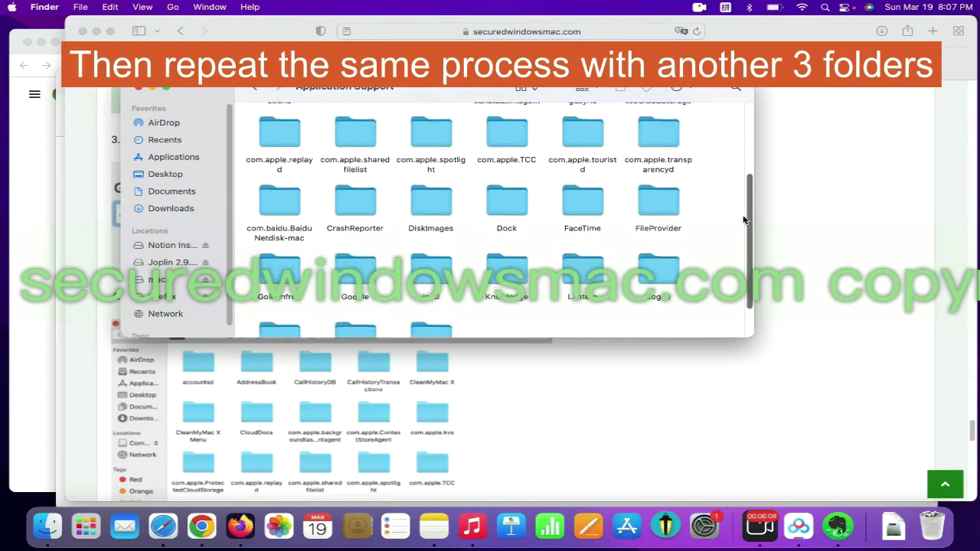
right_click(283, 283)
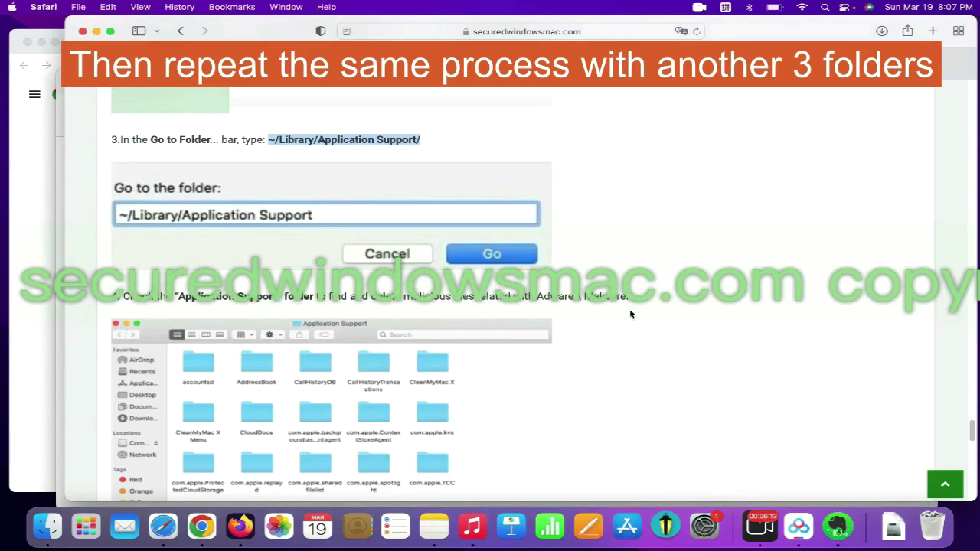
Copy the ~/Library/LaunchAgents/ path from the Safari guide.
scroll(630, 313, down, 2)
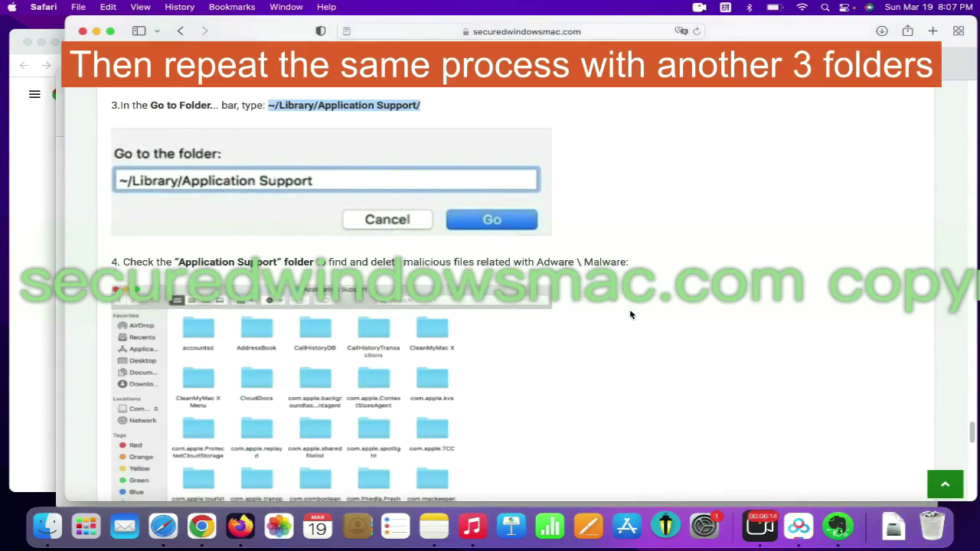
scroll(631, 314, down, 1)
scroll(631, 313, down, 5)
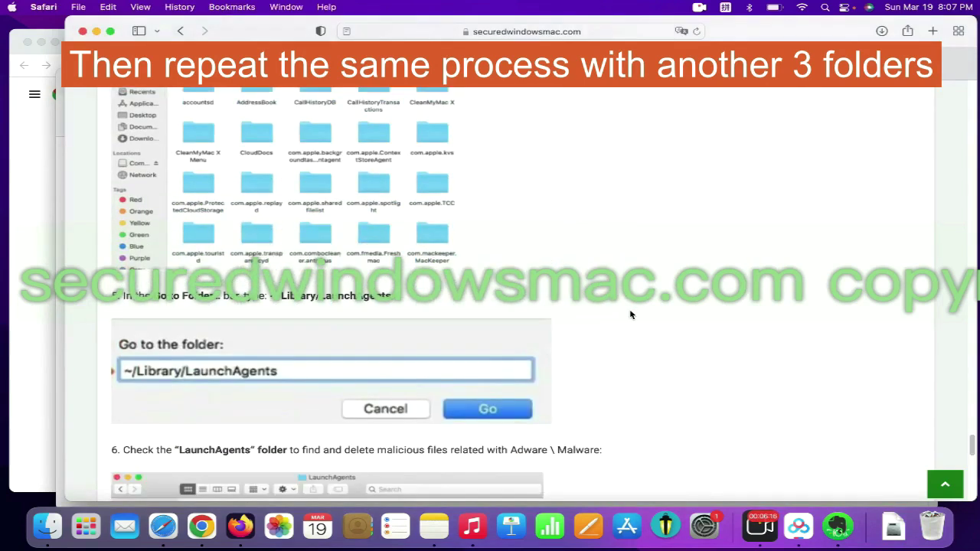
drag(271, 300, 400, 302)
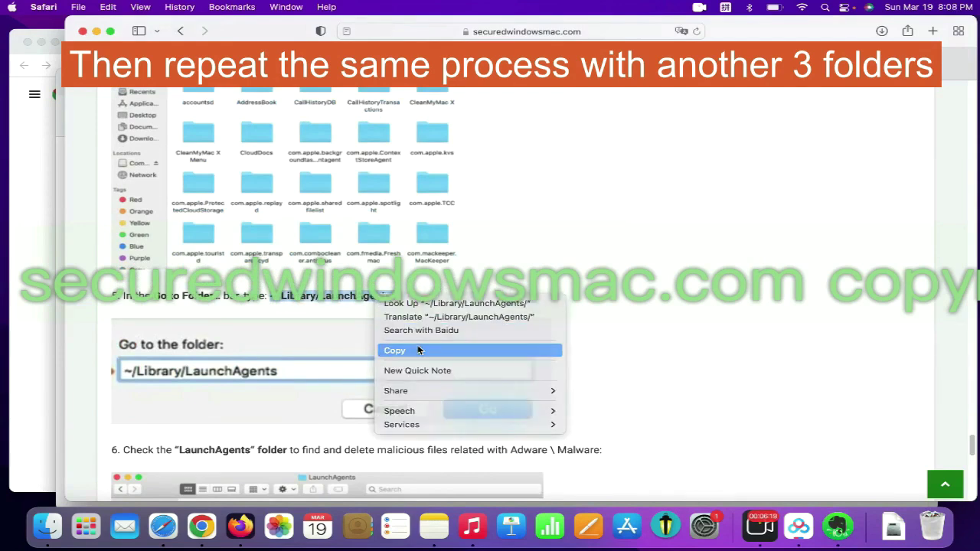
click(418, 349)
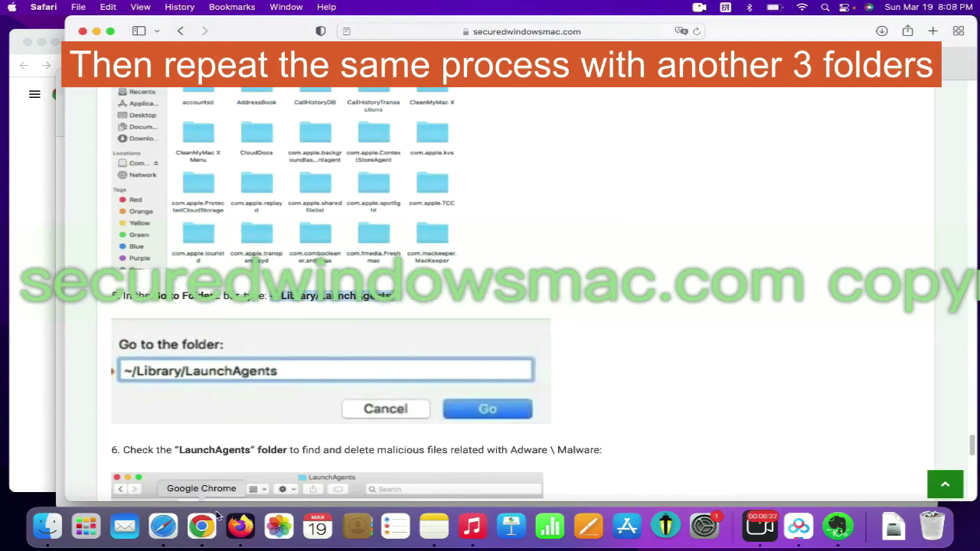
In Finder, go to ~/Library/LaunchAgents/ and bring up actions for org.getlantern.plist.
click(23, 49)
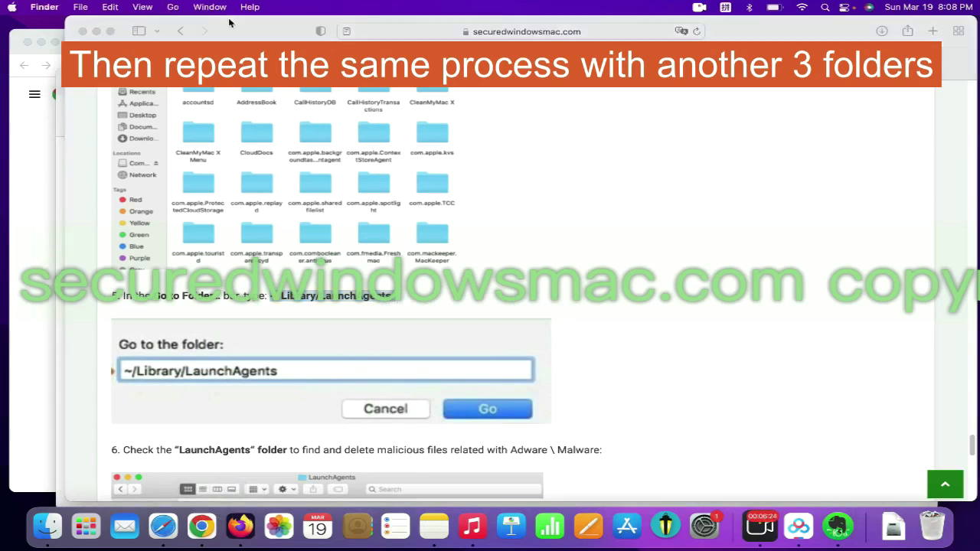
click(173, 7)
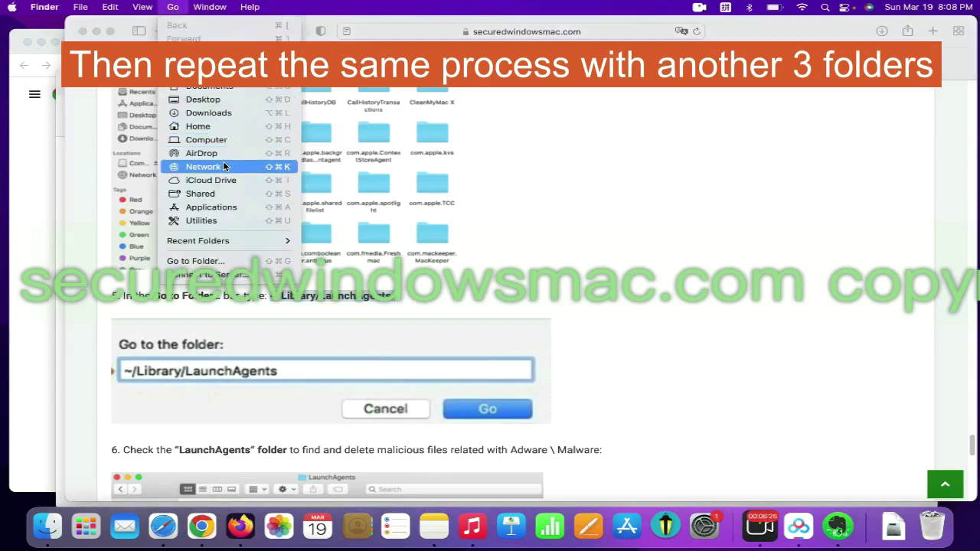
click(239, 262)
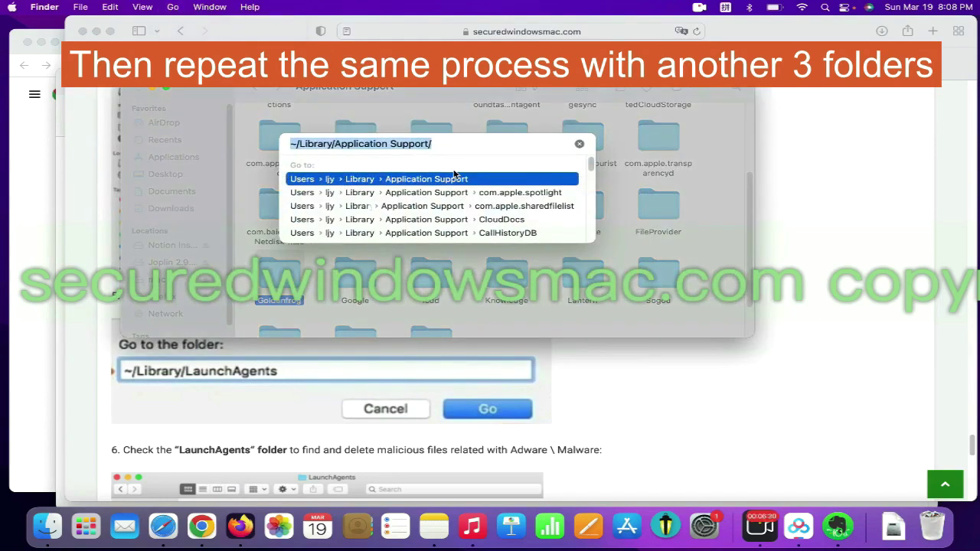
text(~/Library/LaunchAgents/)
key(Return)
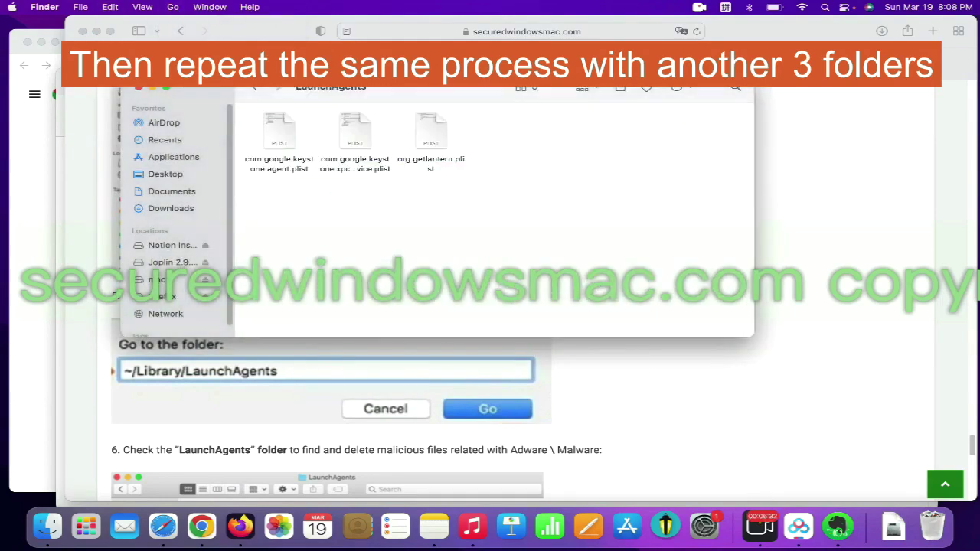
right_click(412, 161)
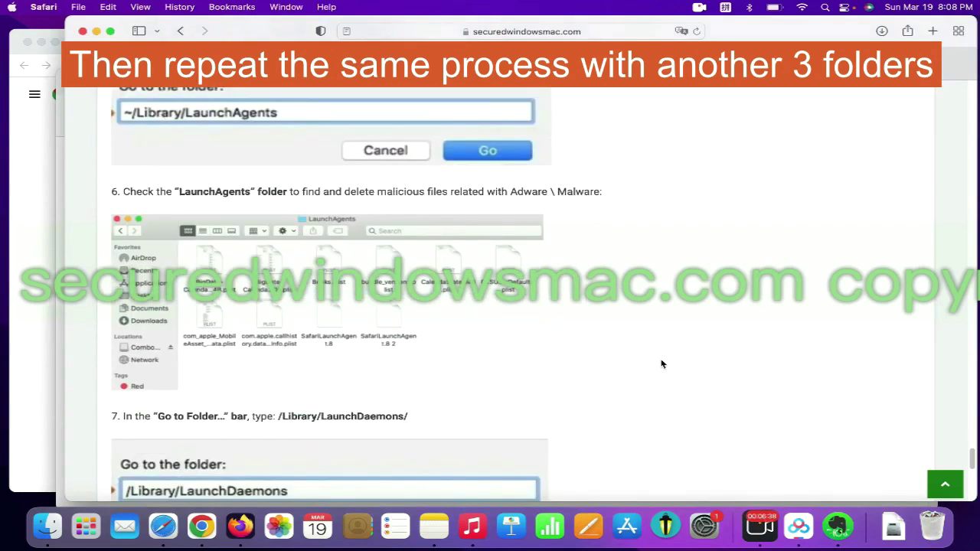
Copy the /Library/LaunchDaemons/ path from the Safari guide.
scroll(662, 364, down, 2)
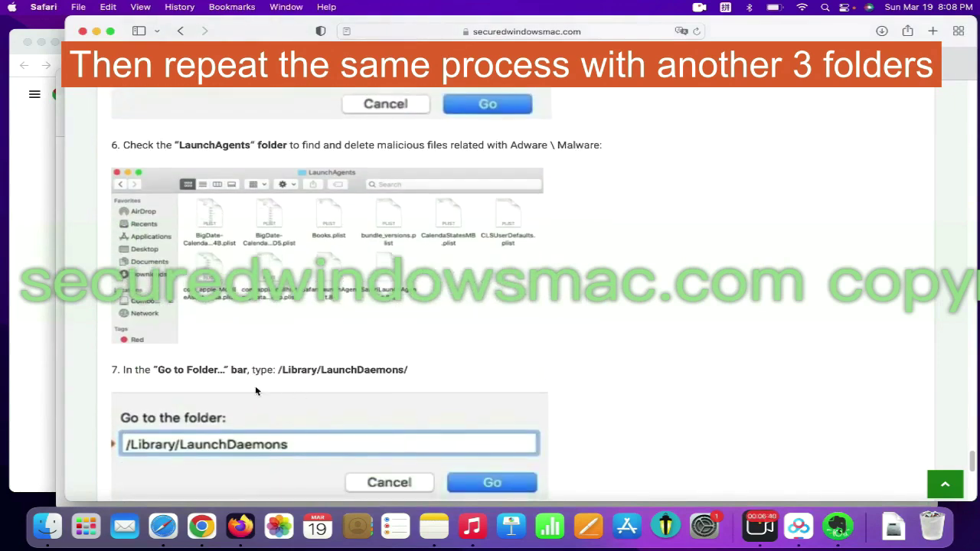
drag(280, 371, 419, 371)
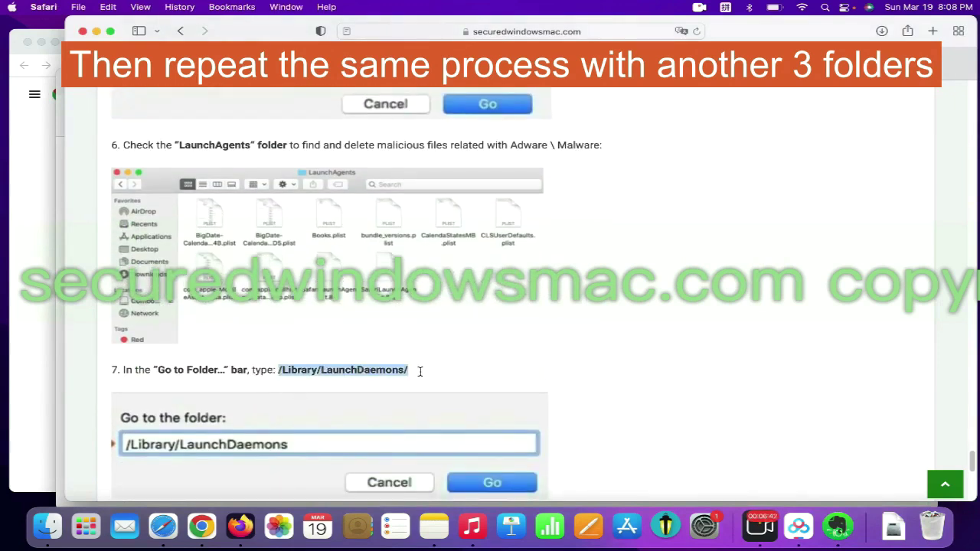
right_click(395, 370)
click(432, 417)
In Finder, go to /Library/LaunchDaemons/ and move vyprvpnservice.plist to the Trash.
click(4, 306)
click(172, 7)
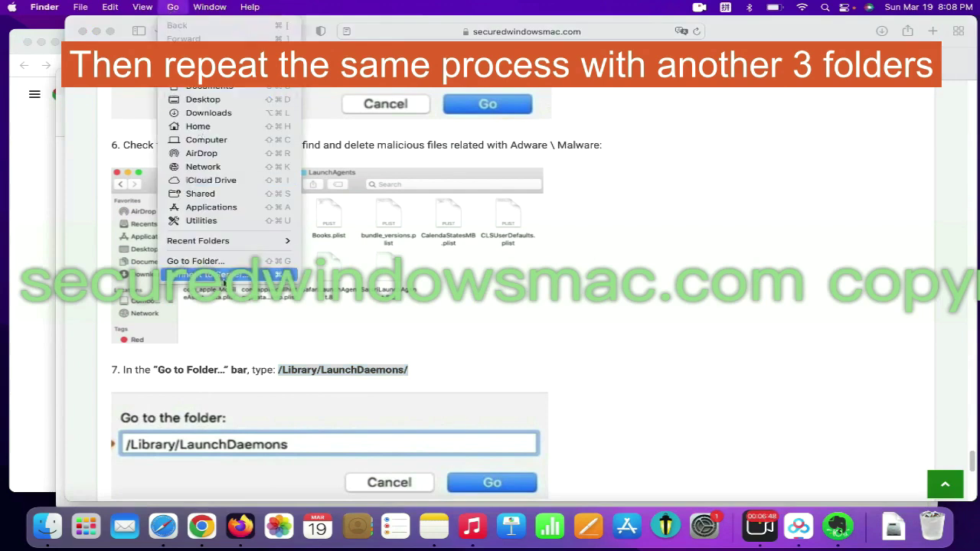
click(199, 261)
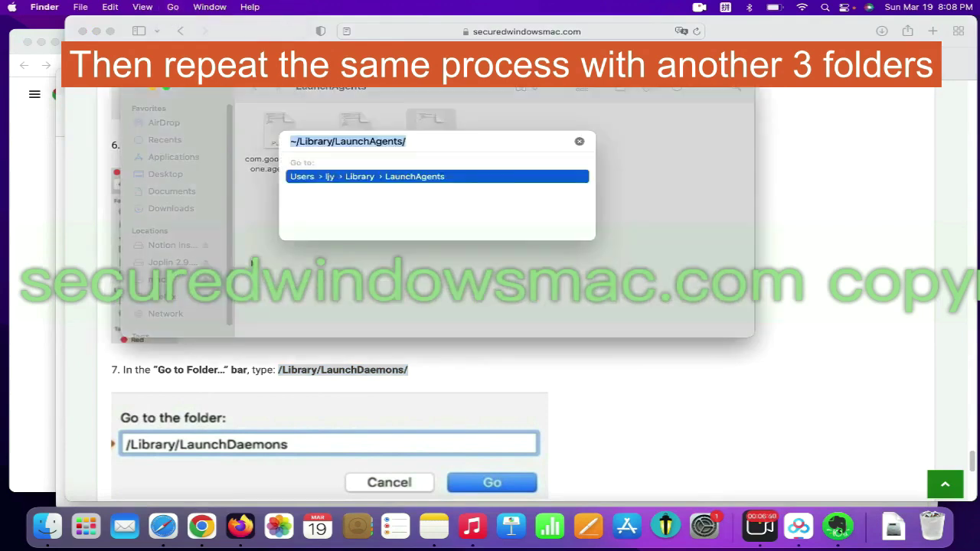
text(/Library/LaunchDaemons/)
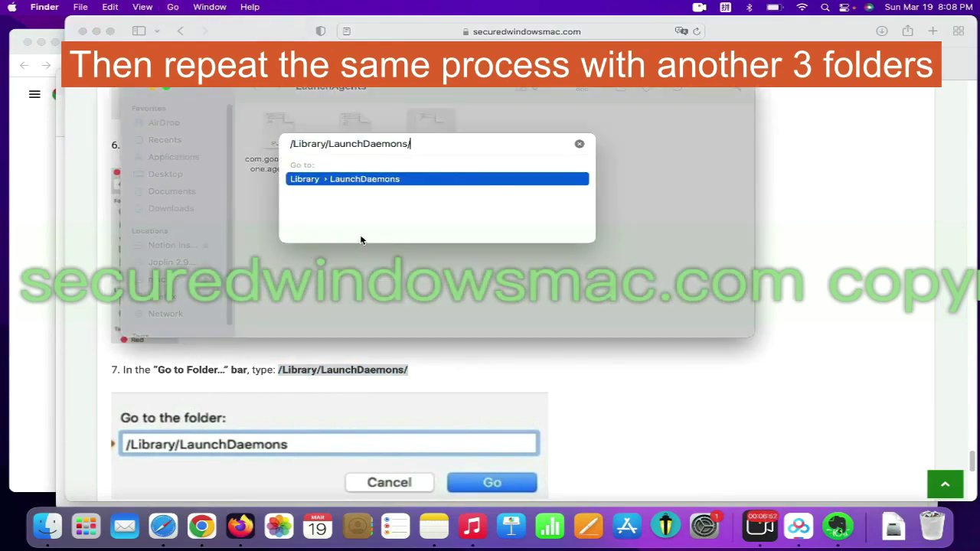
key(Return)
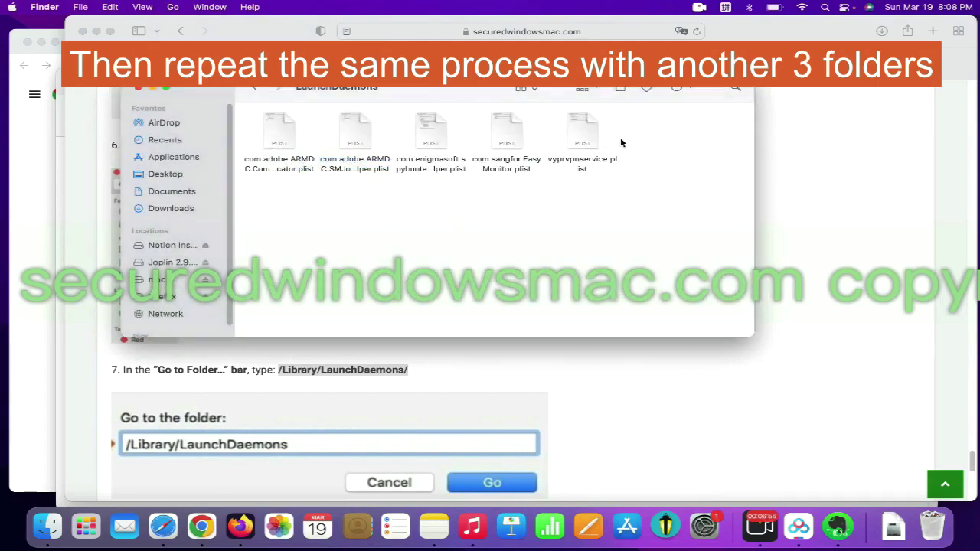
right_click(590, 142)
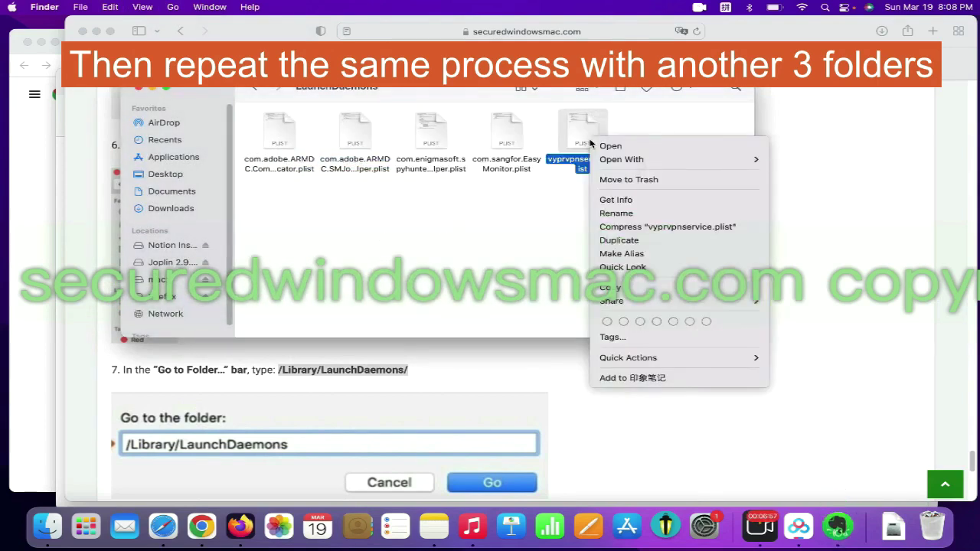
click(629, 179)
Start the 'Download SpyHunter For Mac OS (Free Trial)' download from the guide's step 8.
scroll(876, 301, down, 10)
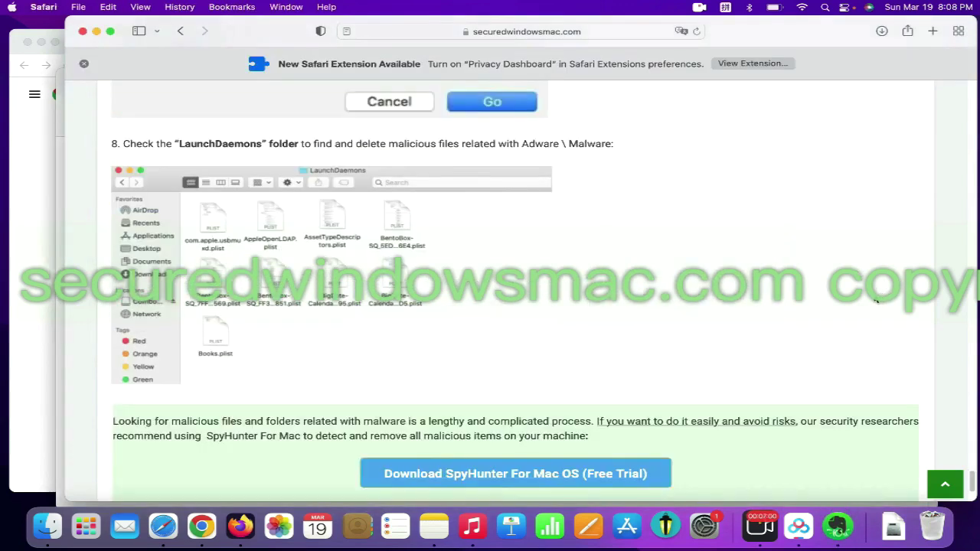
scroll(299, 378, down, 1)
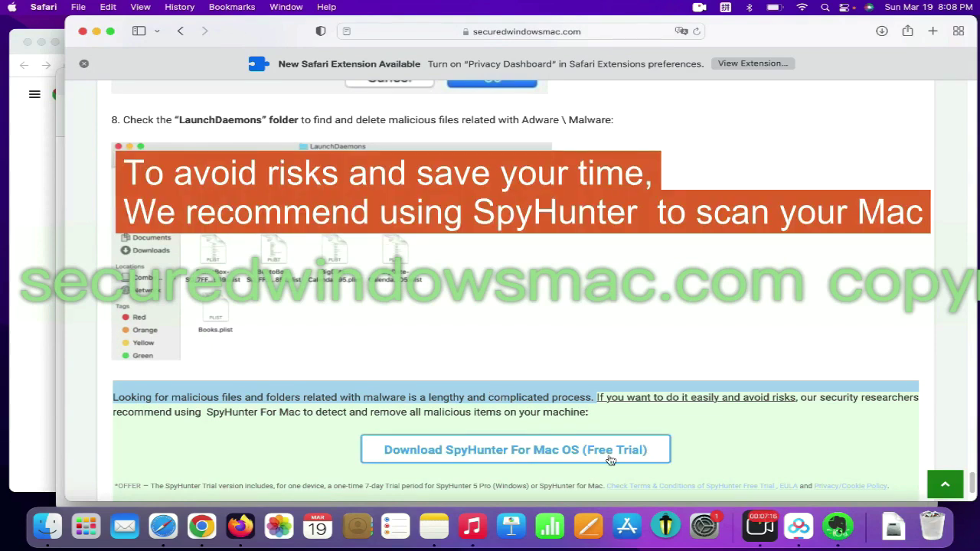
click(609, 458)
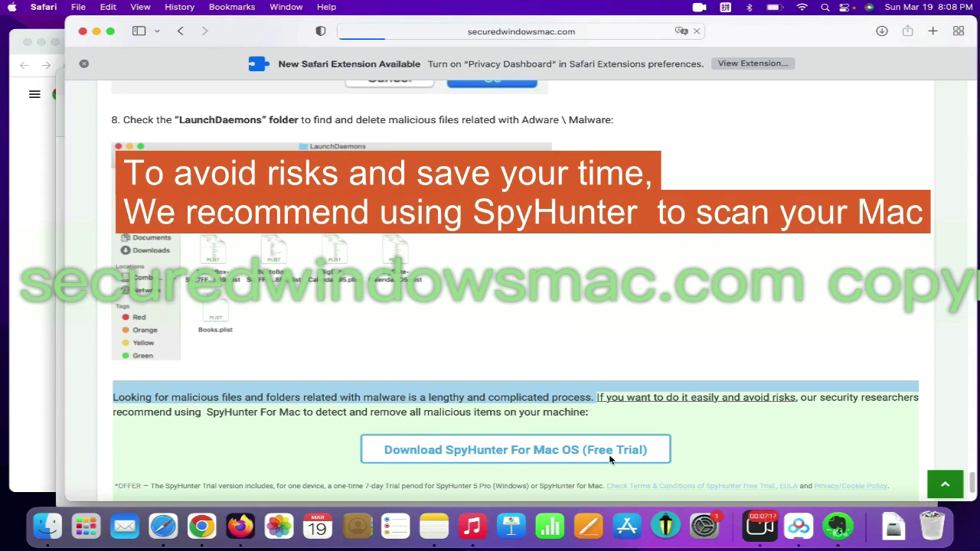